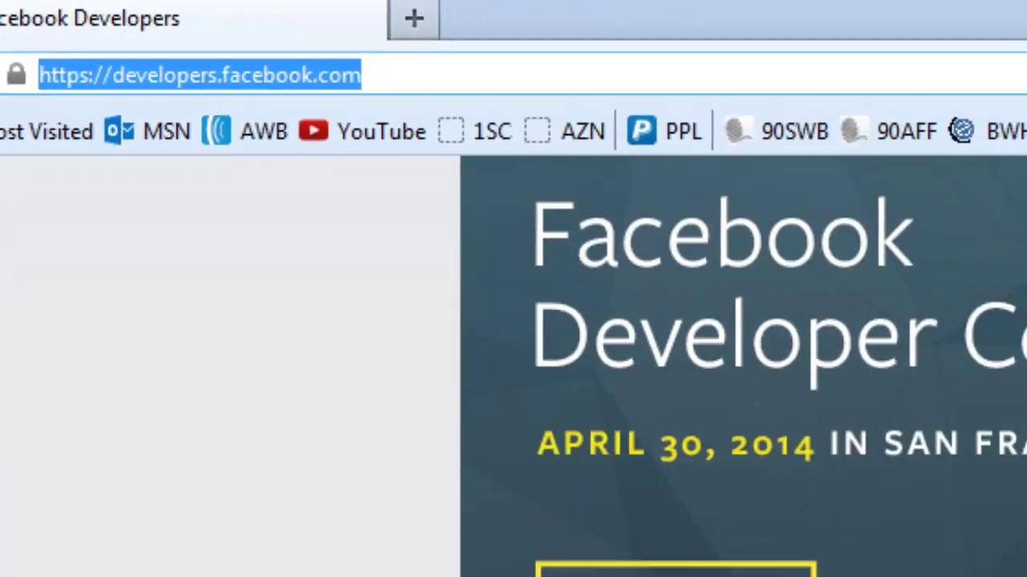
# Step: Open the Social Plugins documentation from the Like Button section of the developer home page and look over the available plugins
pyautogui.scroll(-5, 572, 320)
pyautogui.scroll(-1, 572, 320)
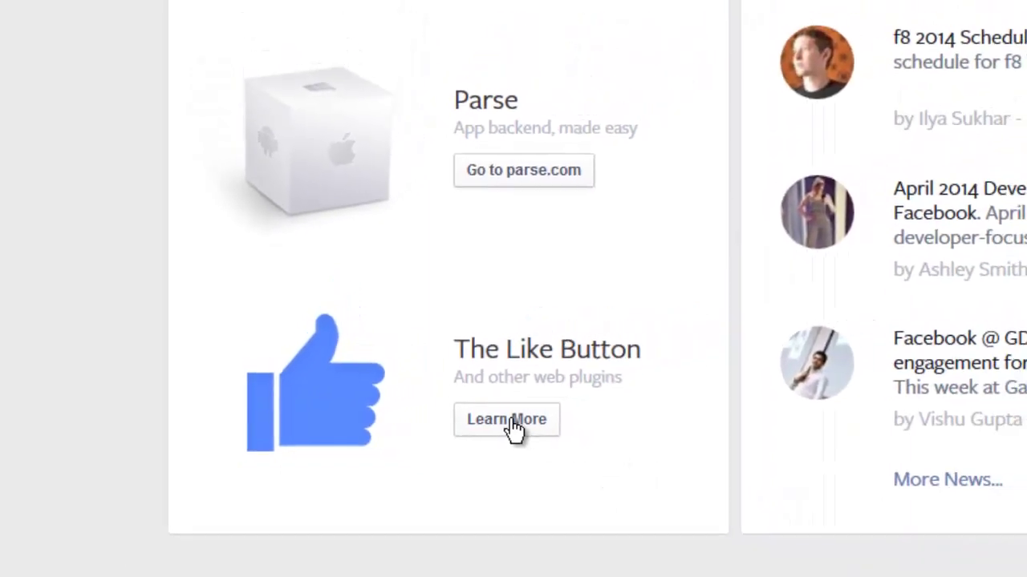
pyautogui.click(511, 421)
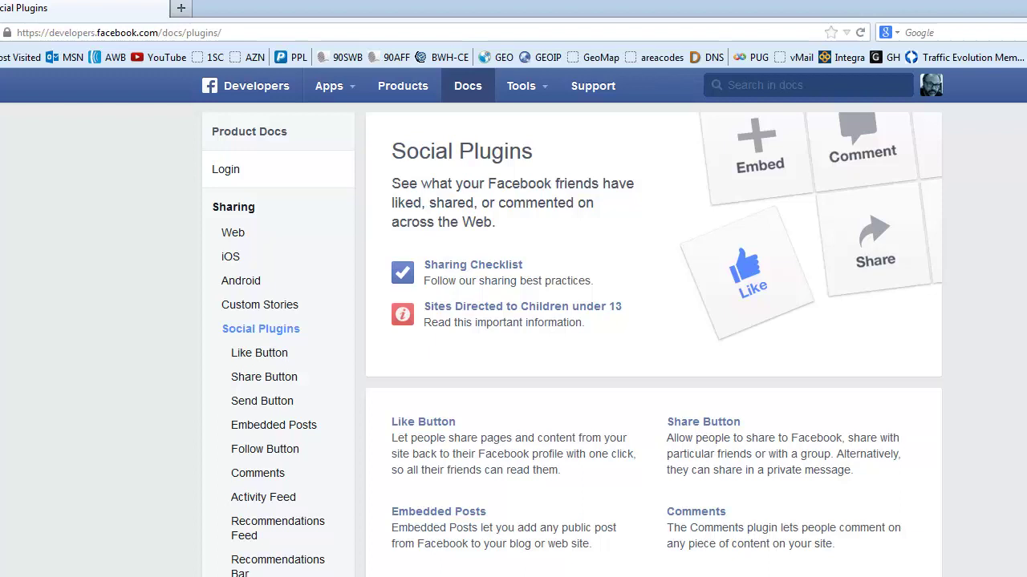
pyautogui.scroll(-3, 572, 340)
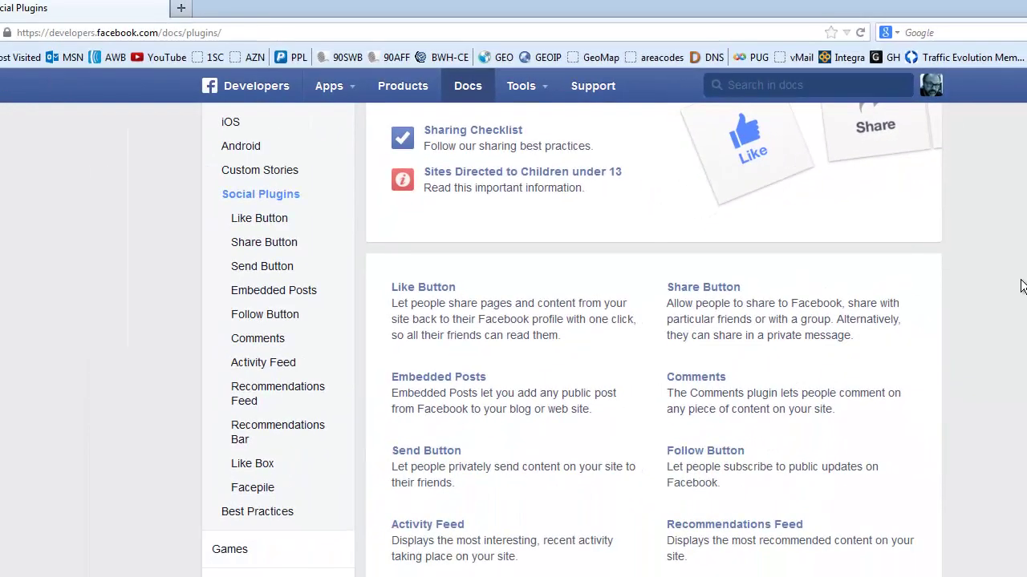
pyautogui.scroll(3, 1021, 286)
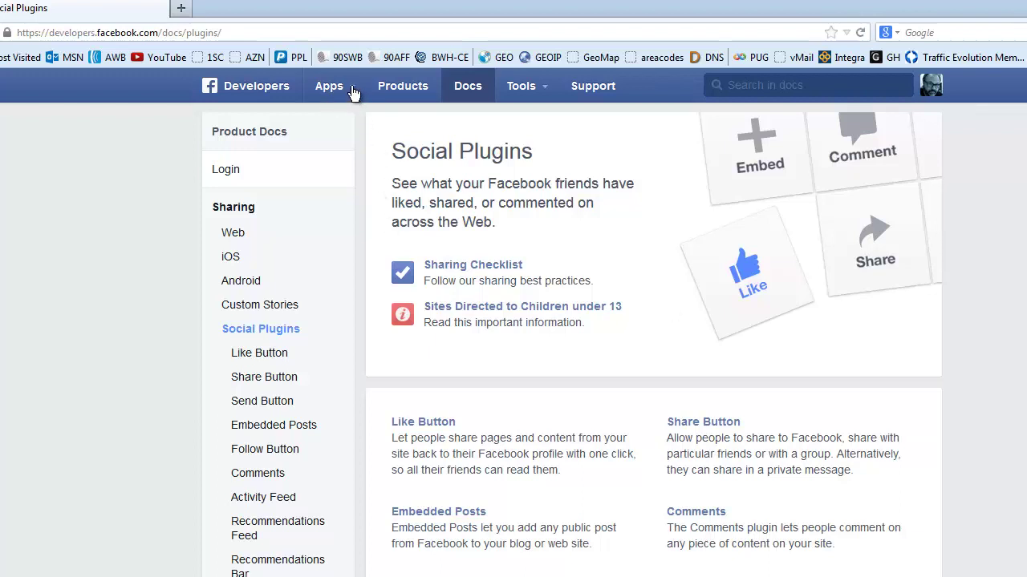
pyautogui.click(353, 93)
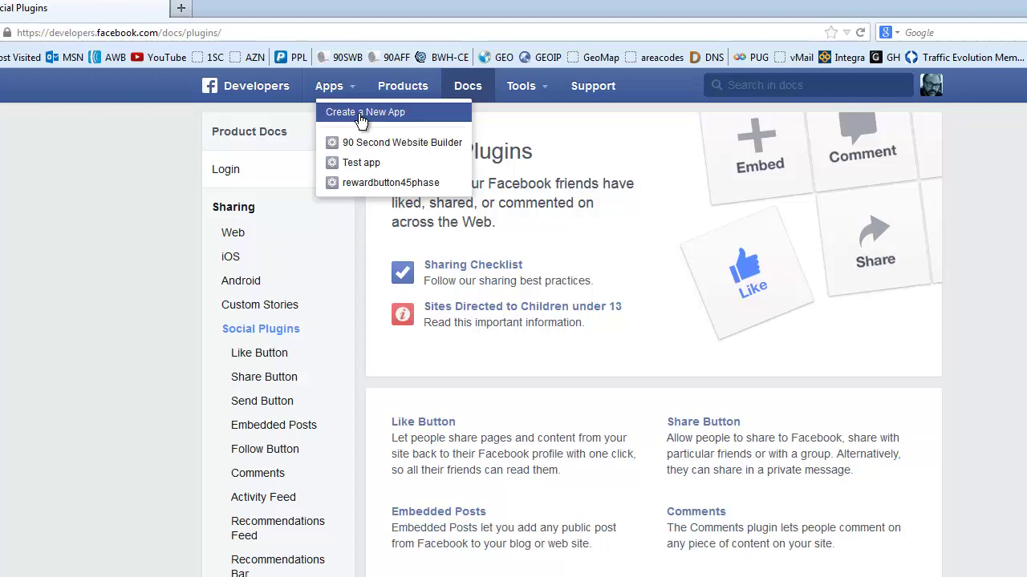
pyautogui.click(360, 117)
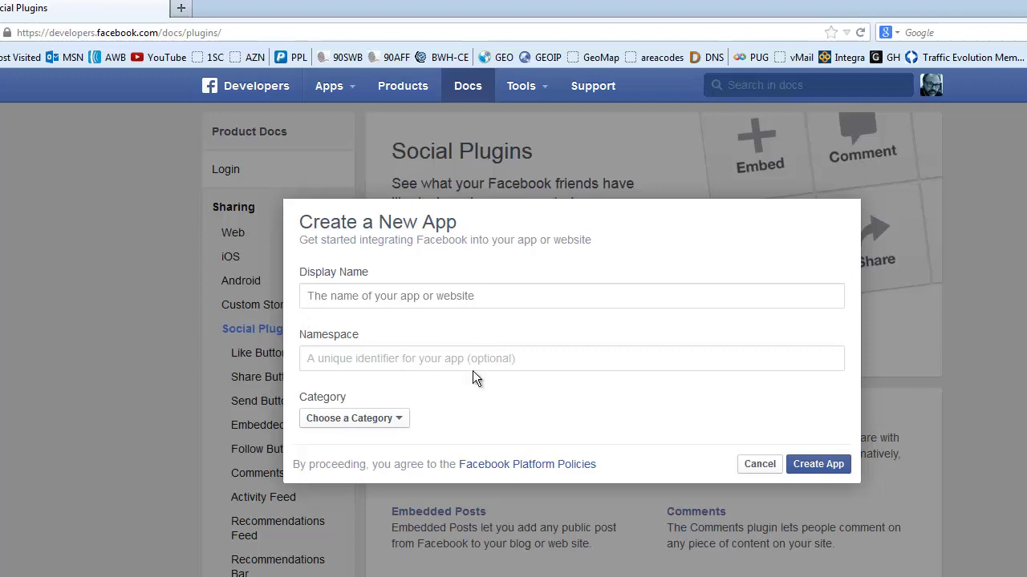
pyautogui.click(400, 420)
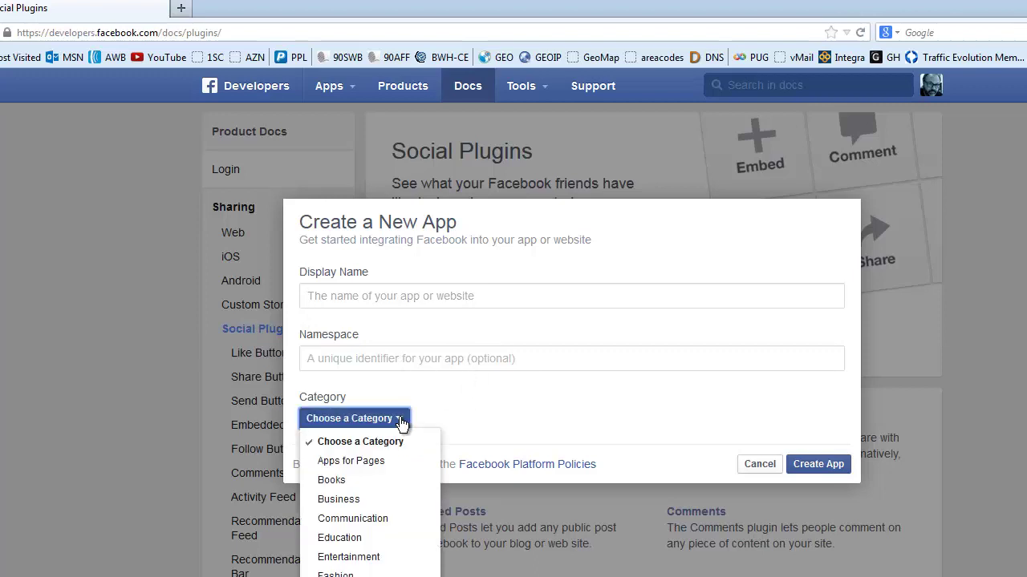
pyautogui.click(455, 394)
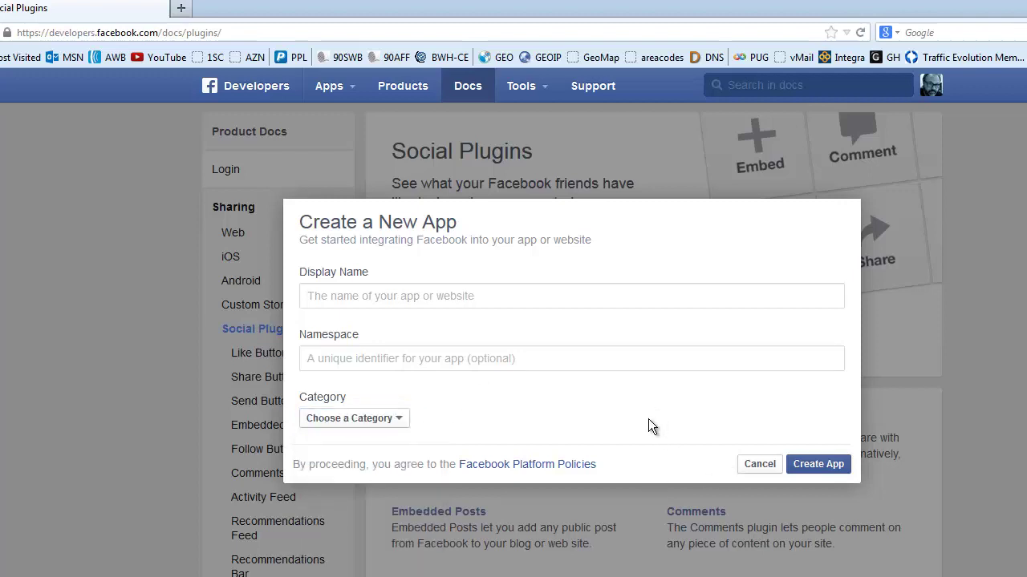
pyautogui.click(759, 465)
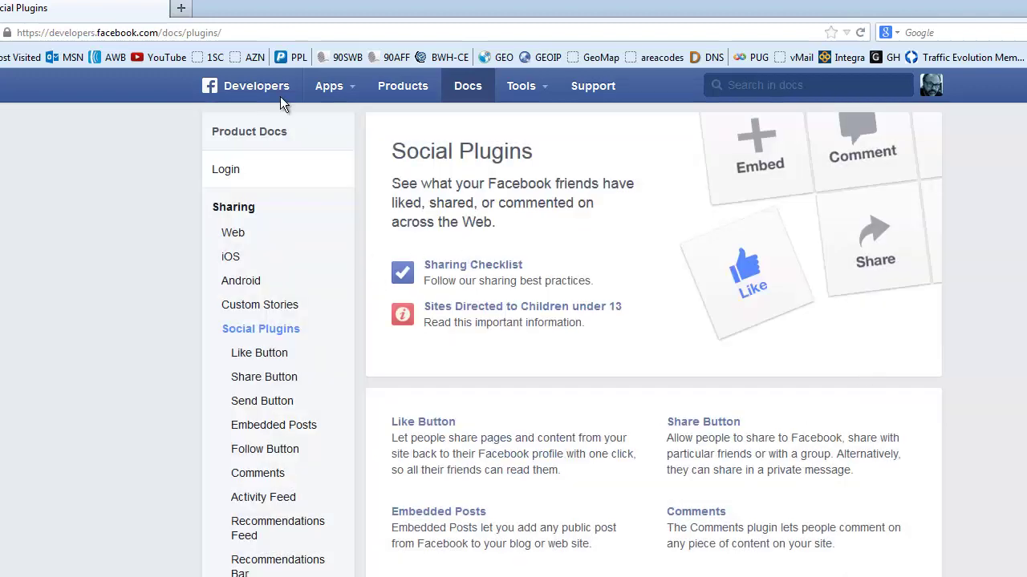
# Step: Open the 90 Second Website Builder app's settings and examine its basic details, app domain, canvas, website and page tab entries
pyautogui.click(352, 93)
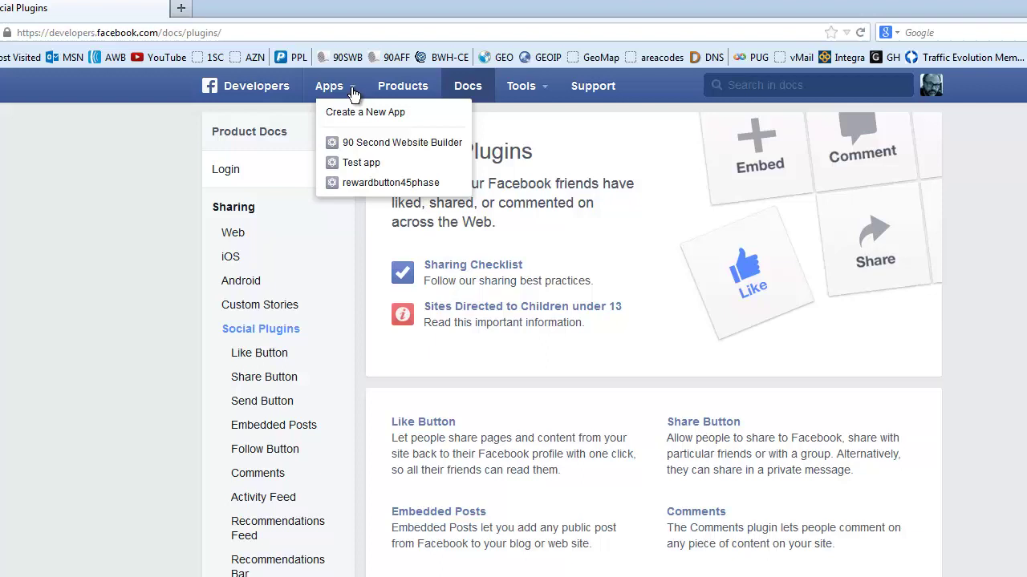
pyautogui.click(358, 144)
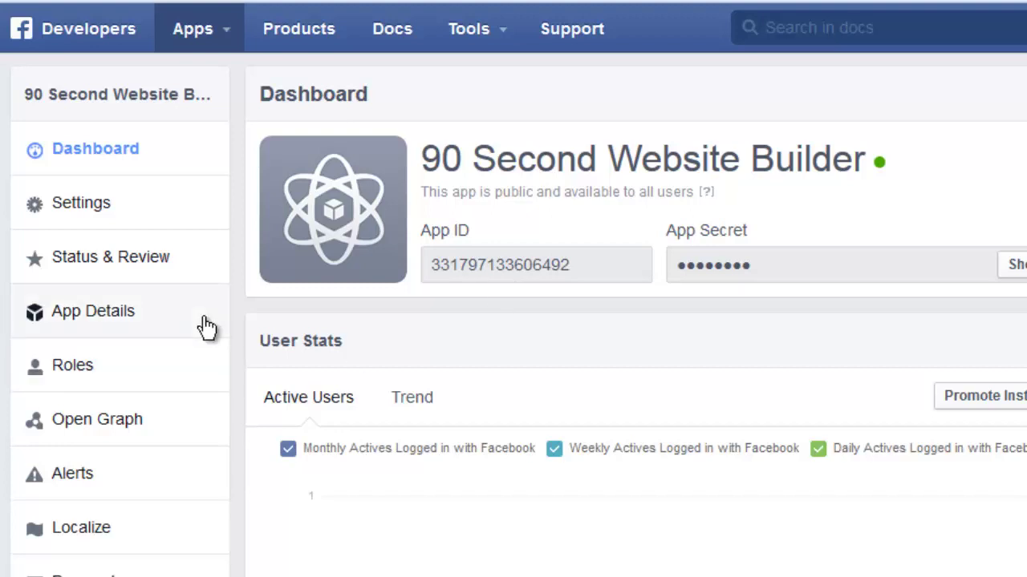
pyautogui.click(85, 206)
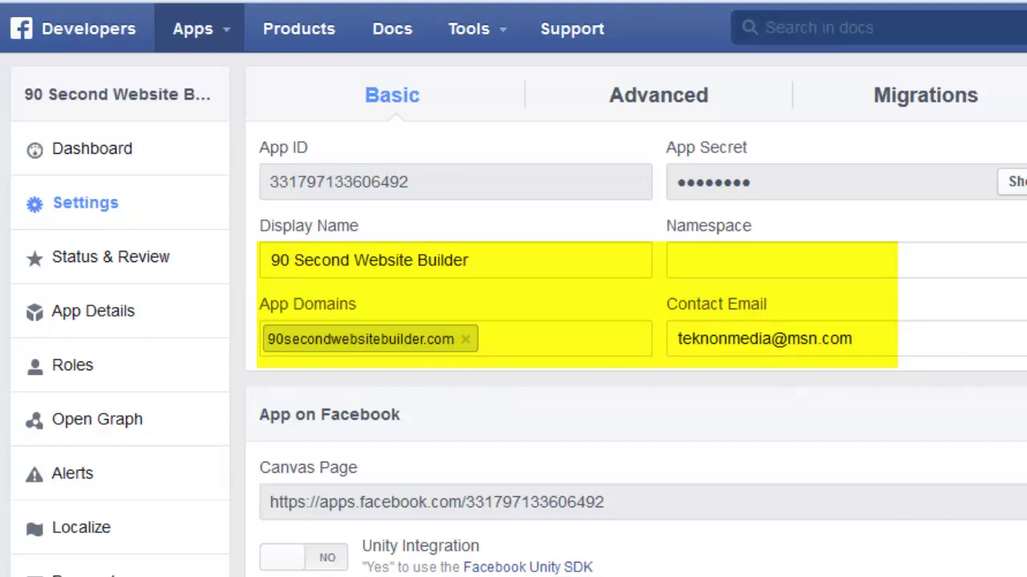
pyautogui.scroll(-2, 513, 321)
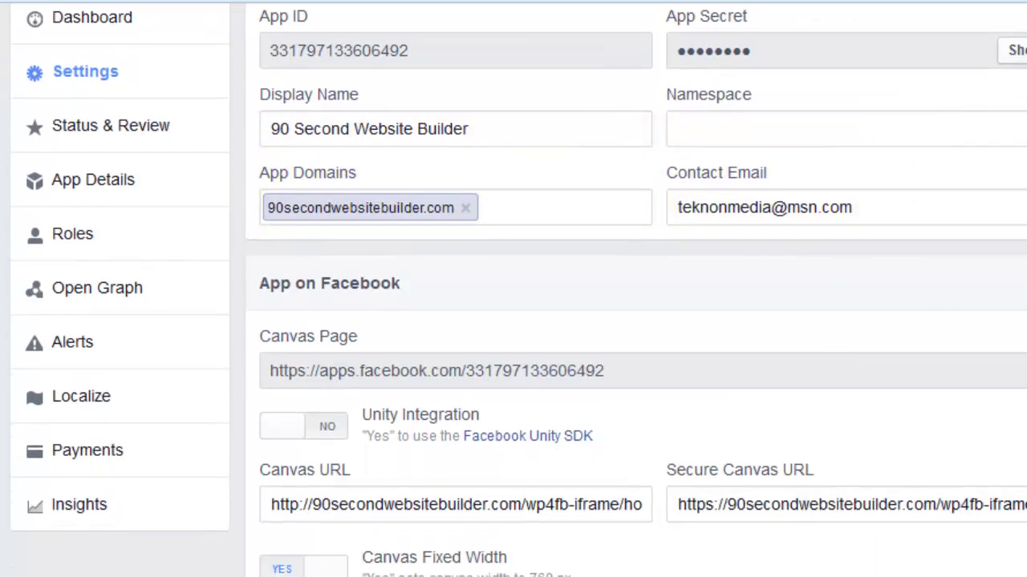
pyautogui.scroll(2, 513, 321)
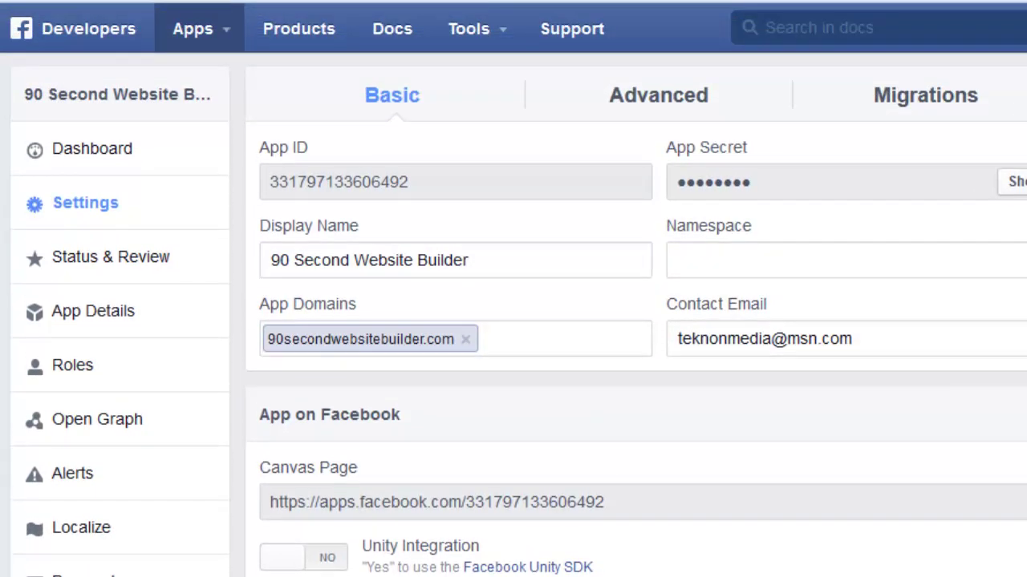
pyautogui.scroll(-2, 513, 321)
pyautogui.scroll(-8, 387, 360)
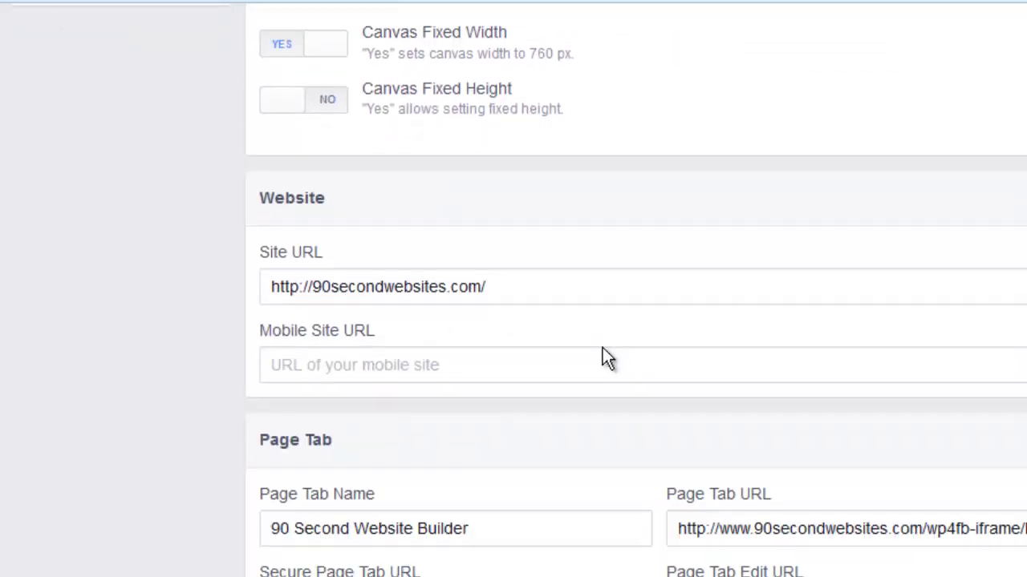
pyautogui.scroll(10, 607, 356)
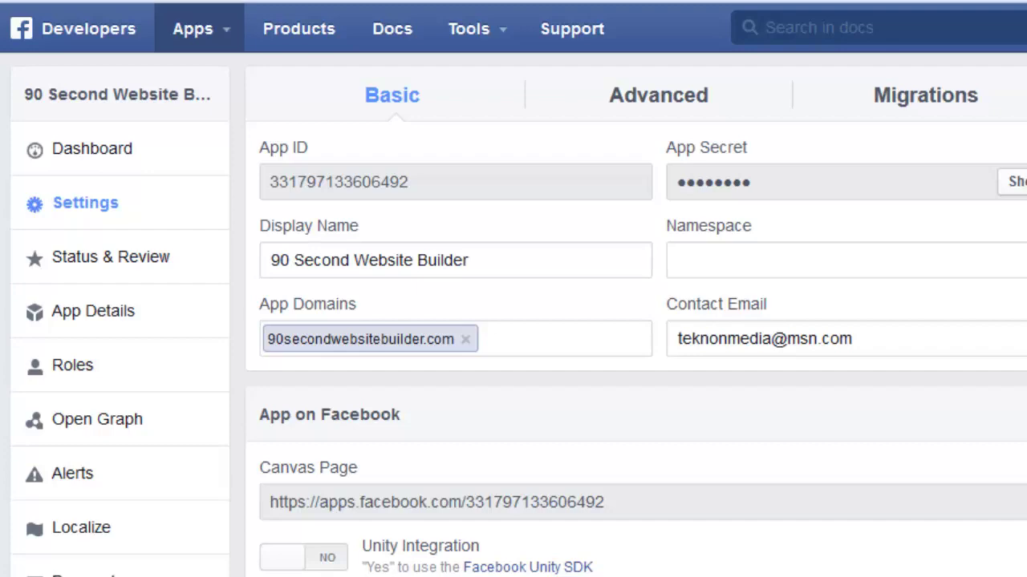
# Step: Check the app's public availability under Status & Review, comparing it with the app's basic settings
pyautogui.click(84, 262)
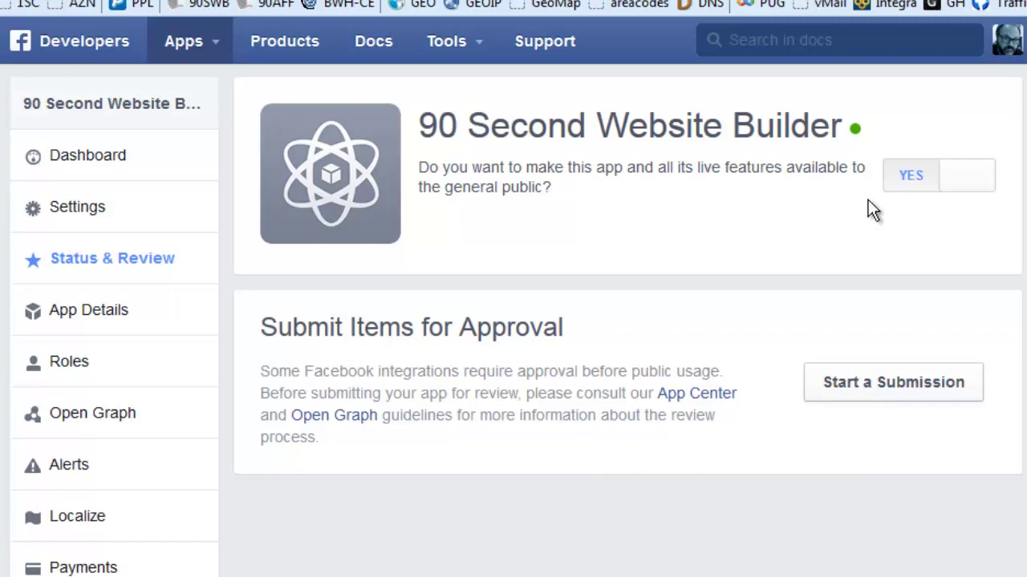
pyautogui.click(122, 212)
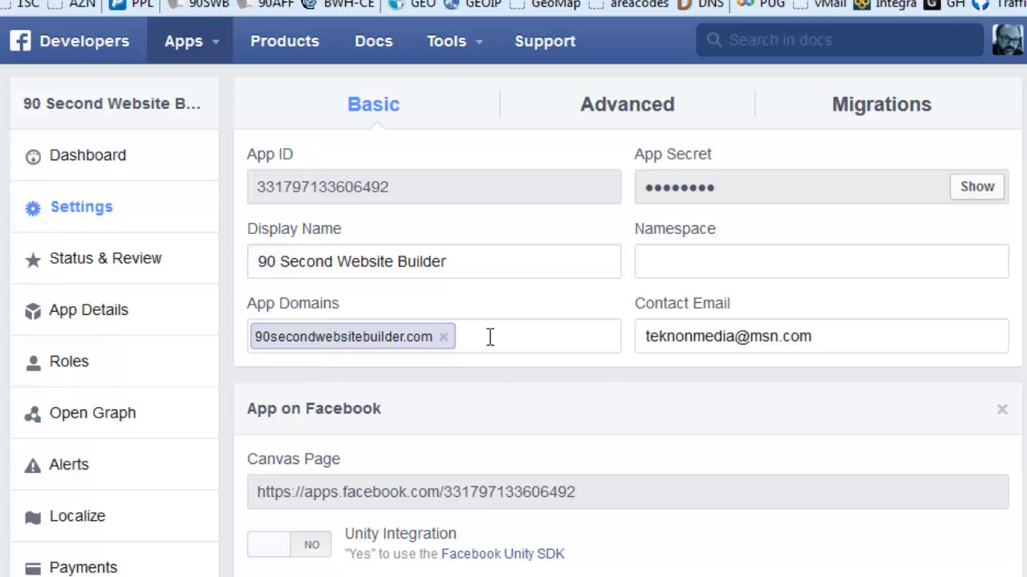
pyautogui.click(124, 263)
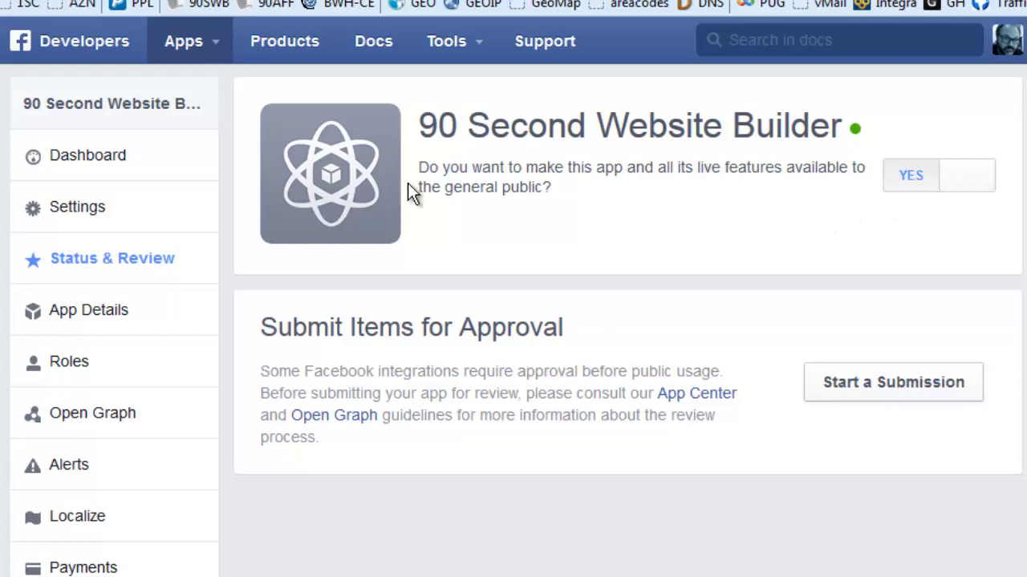
# Step: Return to the developer home page and open the Like Button plugin's documentation through Social Plugins
pyautogui.click(78, 48)
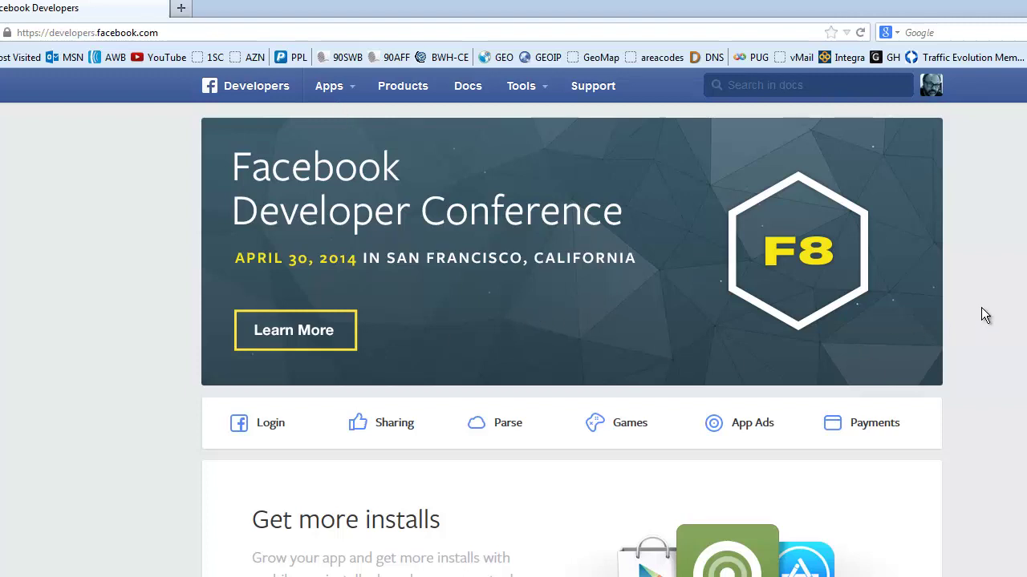
pyautogui.scroll(-8, 983, 313)
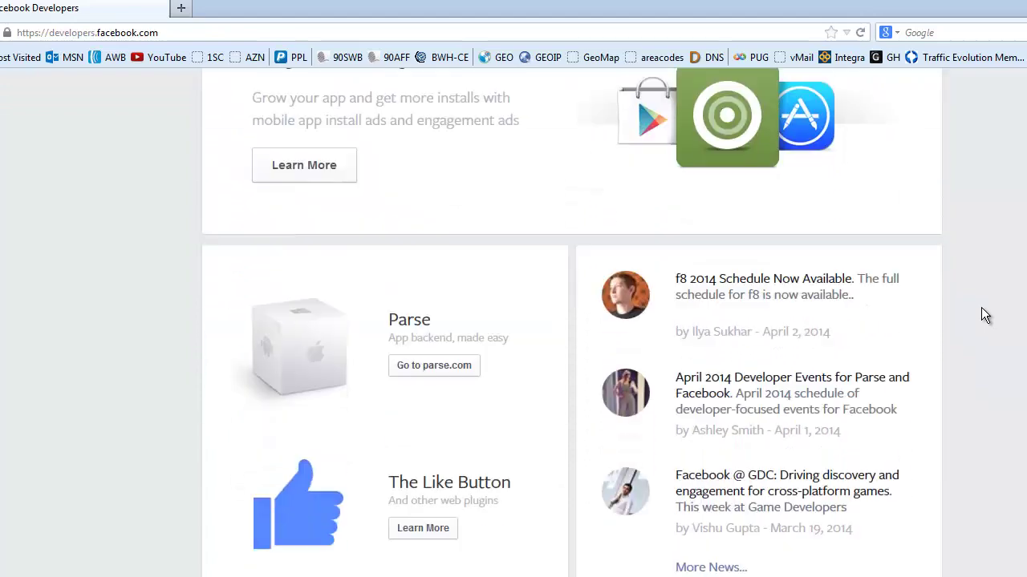
pyautogui.click(422, 381)
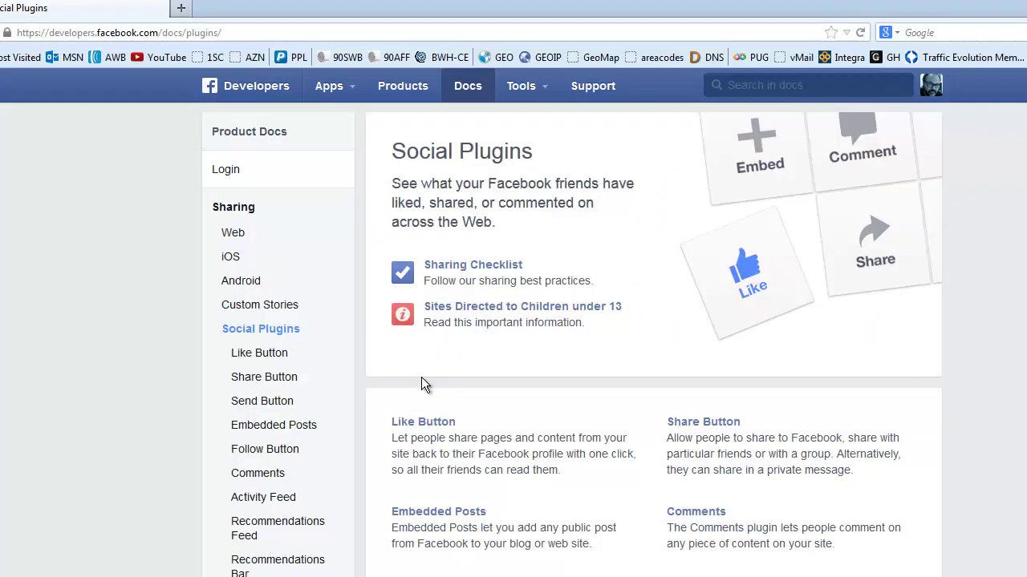
pyautogui.scroll(-4, 297, 210)
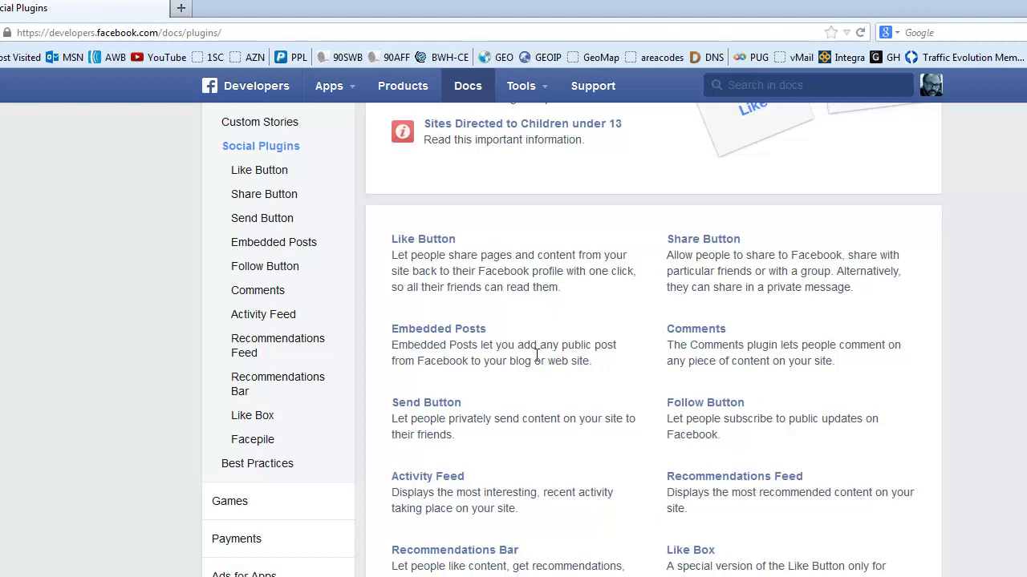
pyautogui.click(414, 241)
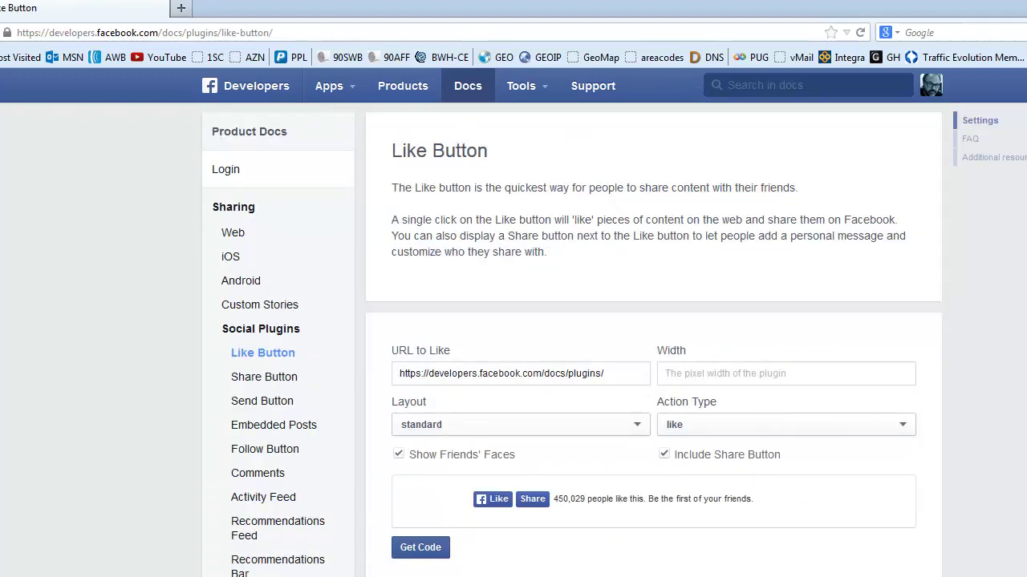
pyautogui.scroll(-3, 863, 313)
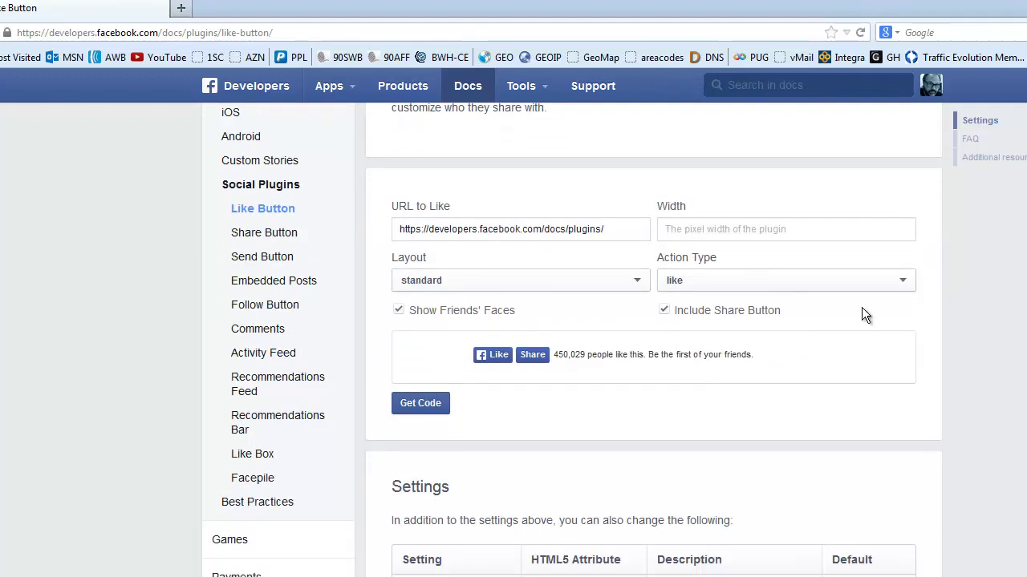
pyautogui.moveTo(611, 230); pyautogui.dragTo(378, 231)
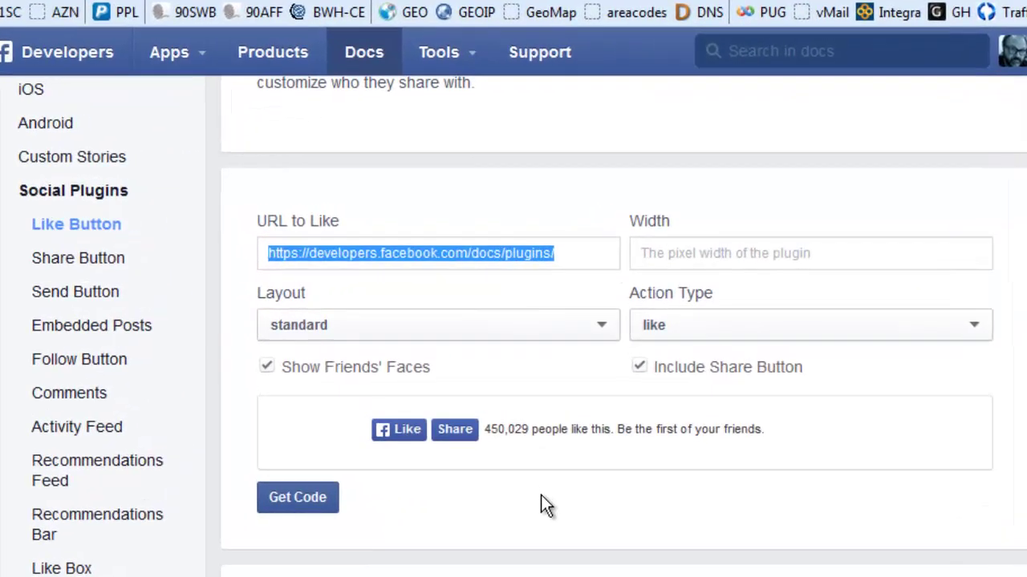
pyautogui.write('http://90secondwebsitebuilder.com')
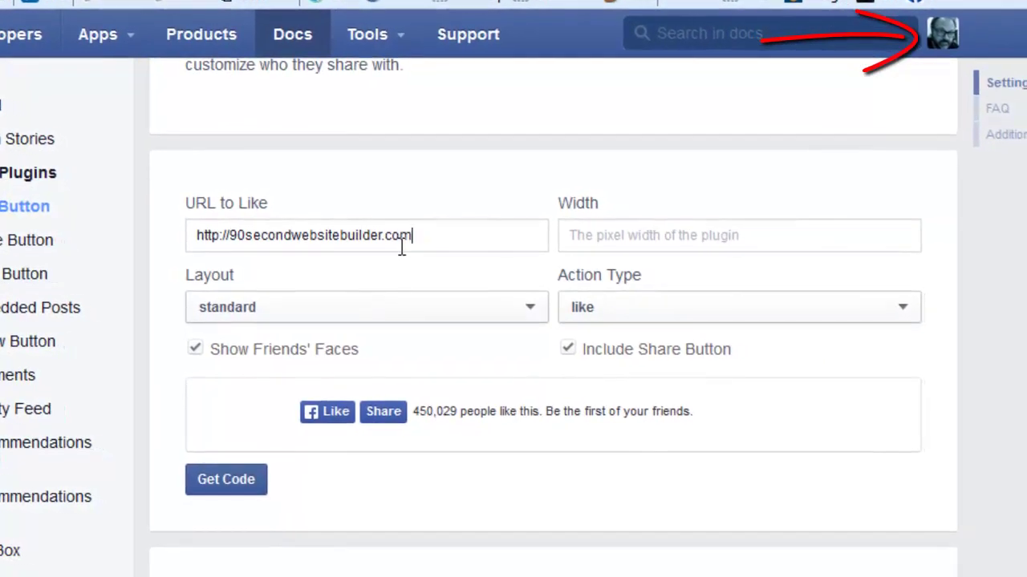
pyautogui.press('Tab')
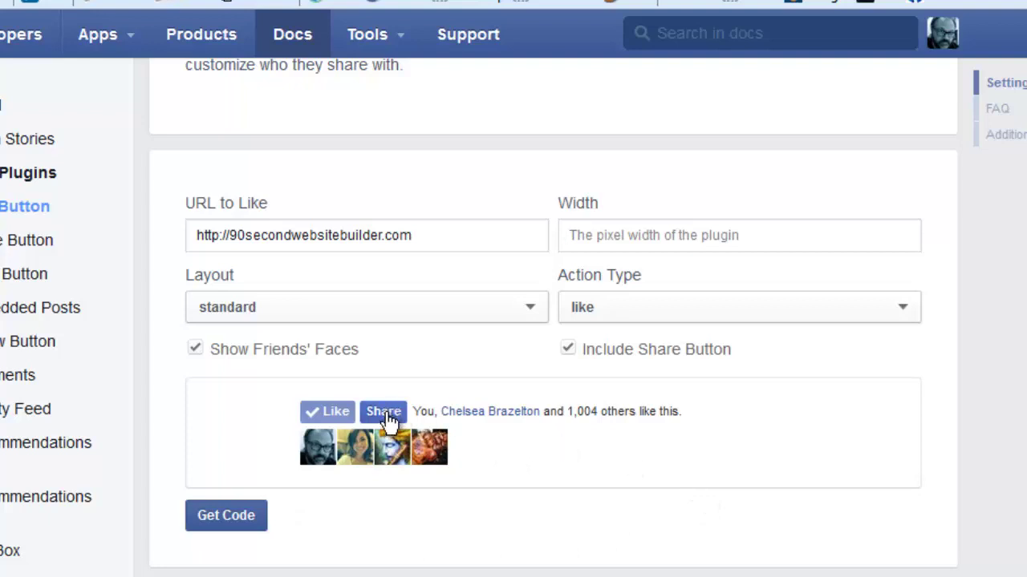
# Step: Try the Like button preview without the share button and without friends' faces, restoring each option
pyautogui.click(567, 351)
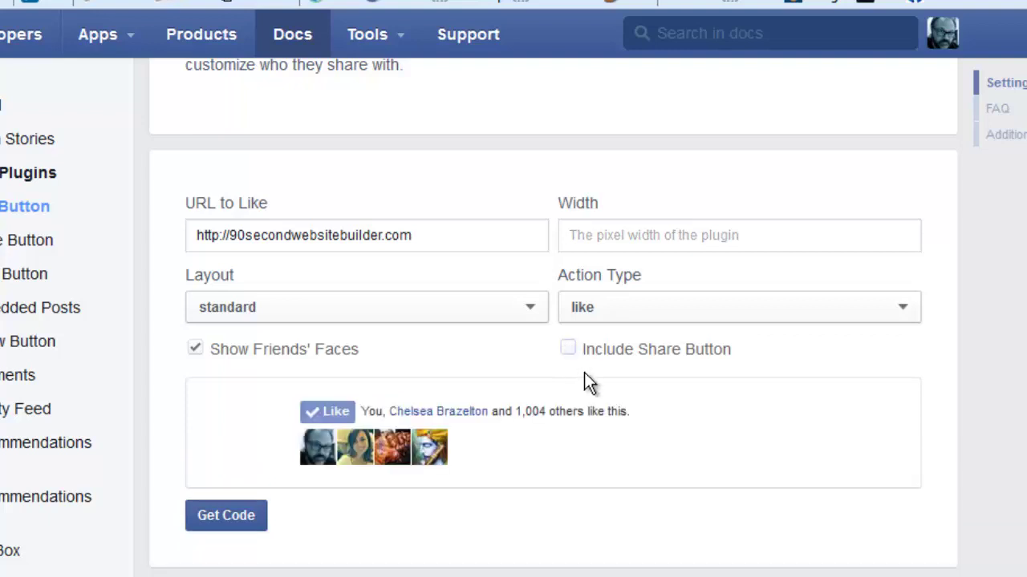
pyautogui.click(568, 351)
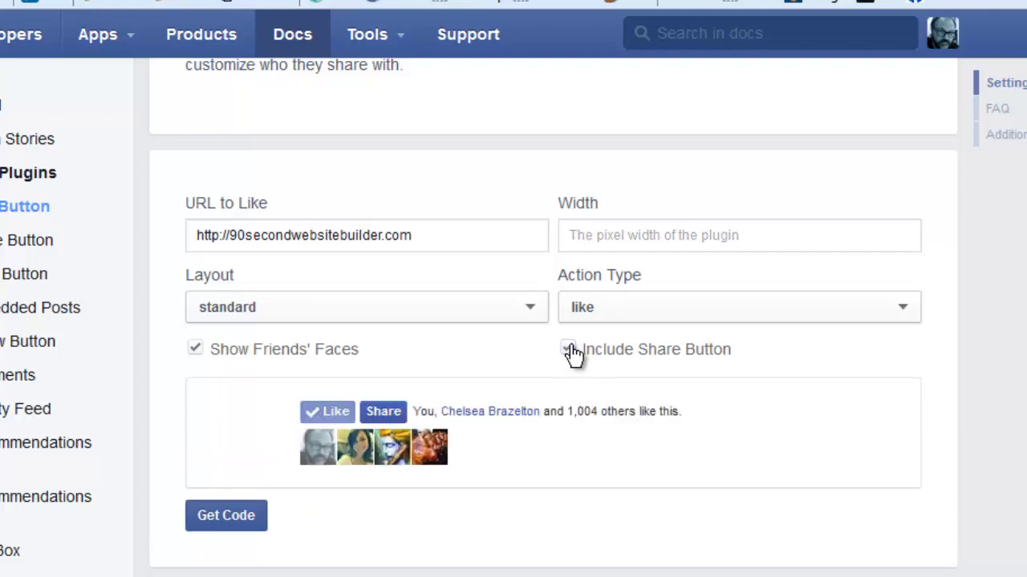
pyautogui.click(195, 349)
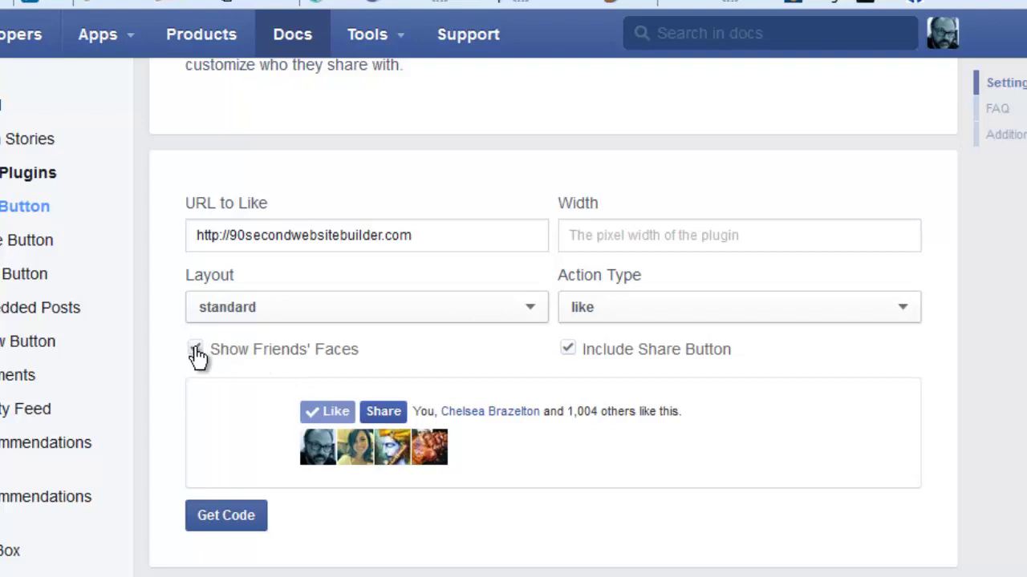
pyautogui.click(196, 350)
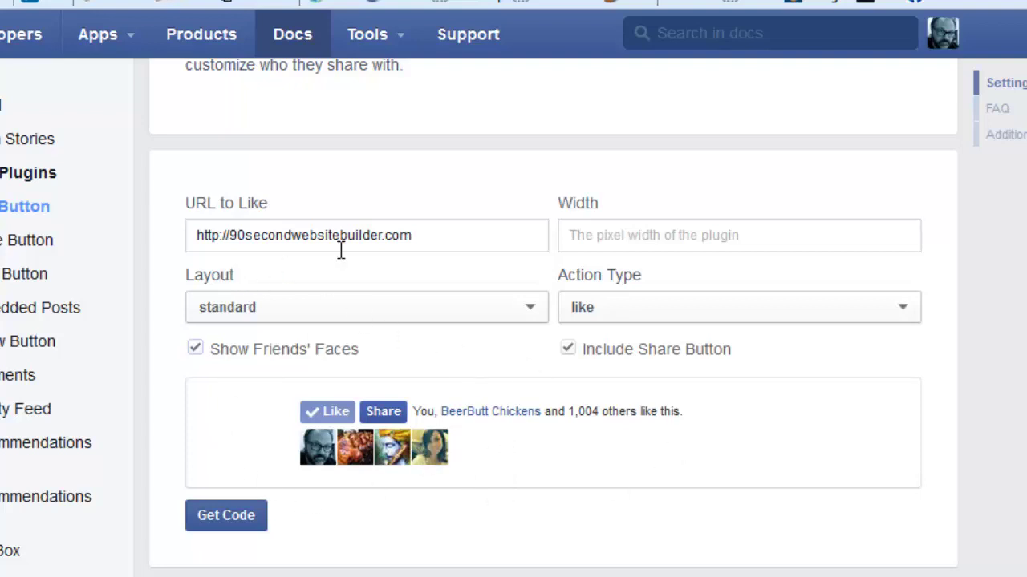
# Step: Review the Like button's Layout and Action Type choices, keeping the standard layout and the like action
pyautogui.click(516, 308)
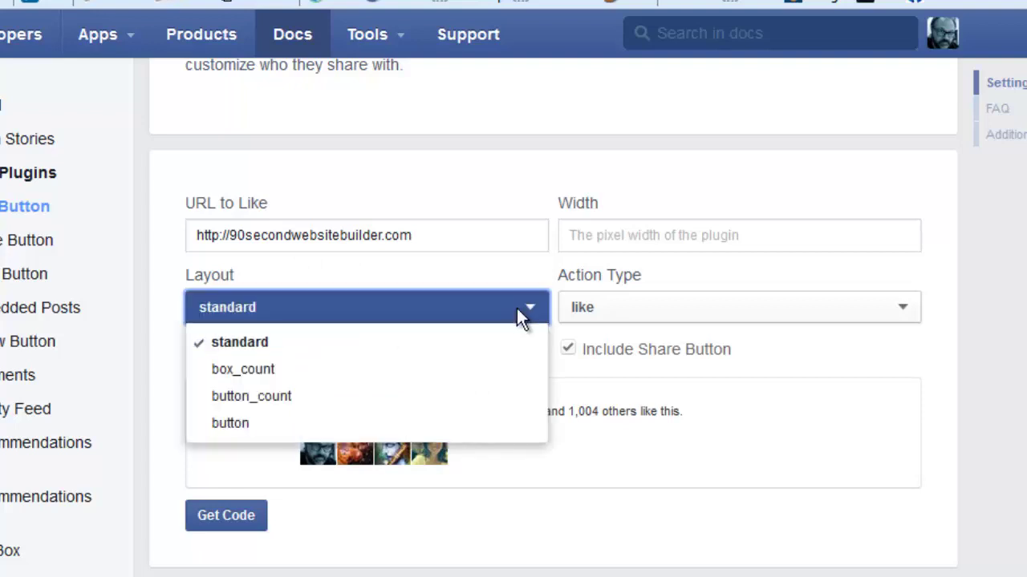
pyautogui.click(291, 342)
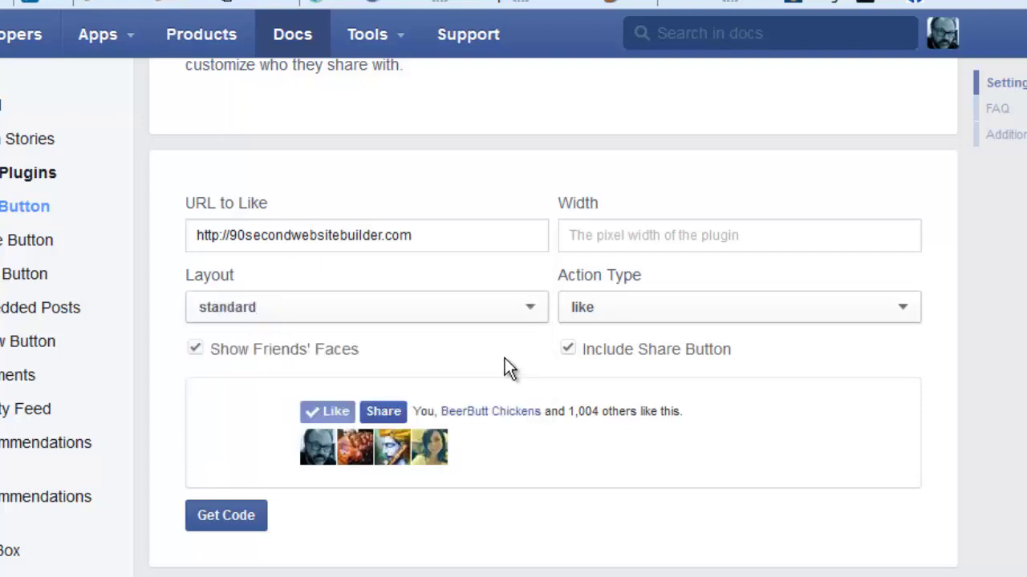
pyautogui.click(666, 307)
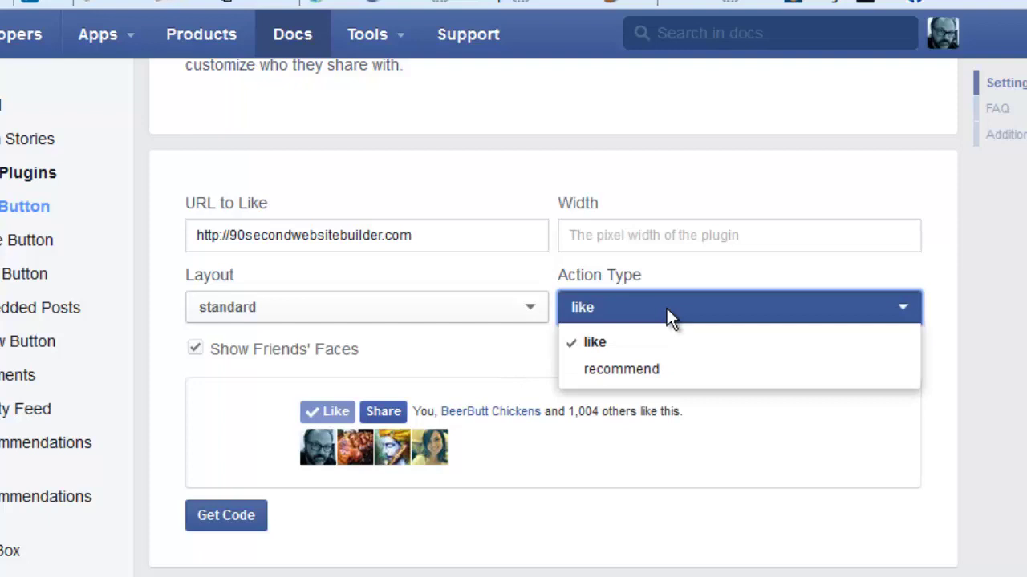
pyautogui.click(636, 305)
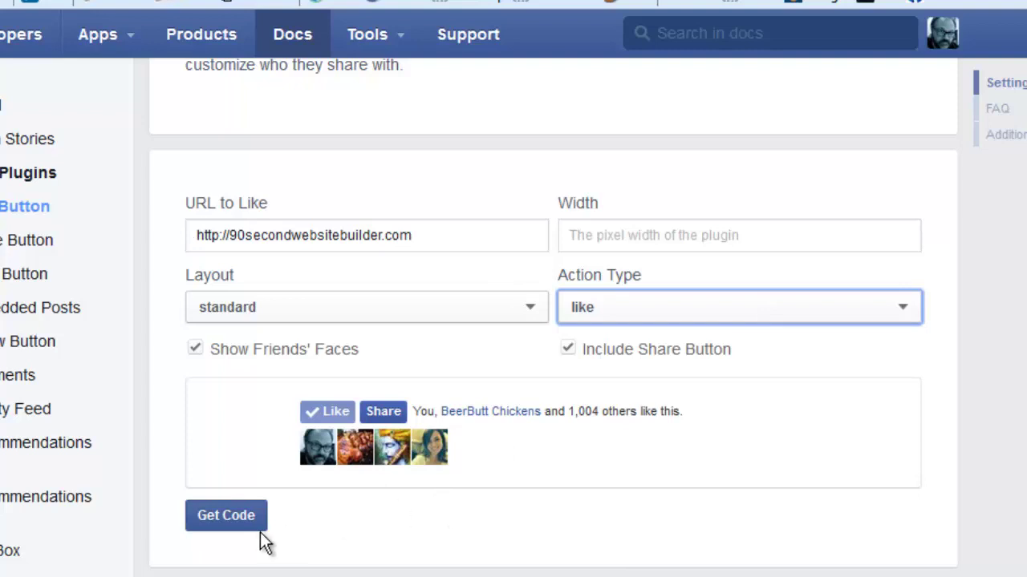
# Step: Generate the plugin code, compare the available code formats, and choose HTML5 with the 90 Second Website Builder app
pyautogui.click(211, 520)
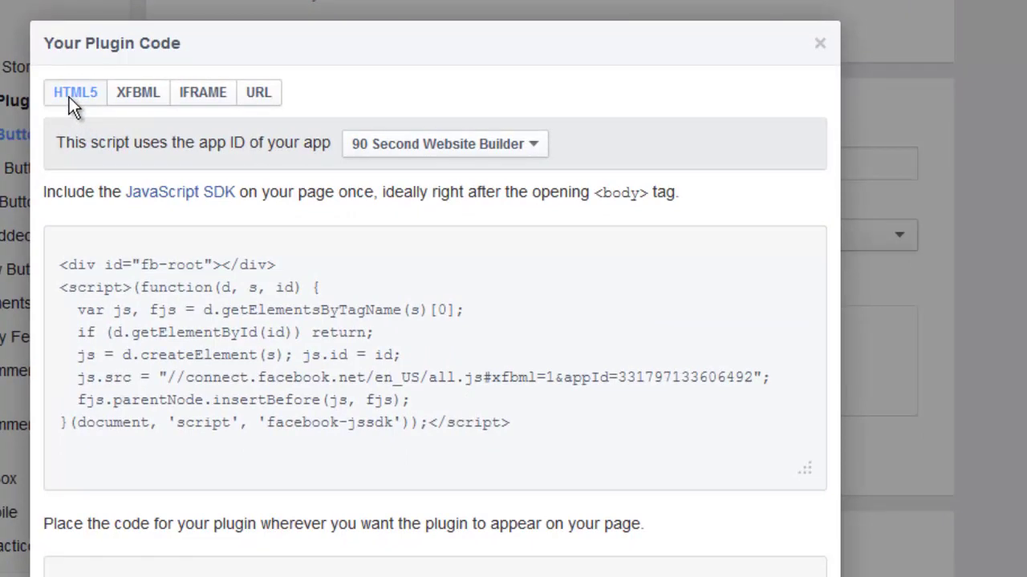
pyautogui.click(133, 100)
pyautogui.click(208, 95)
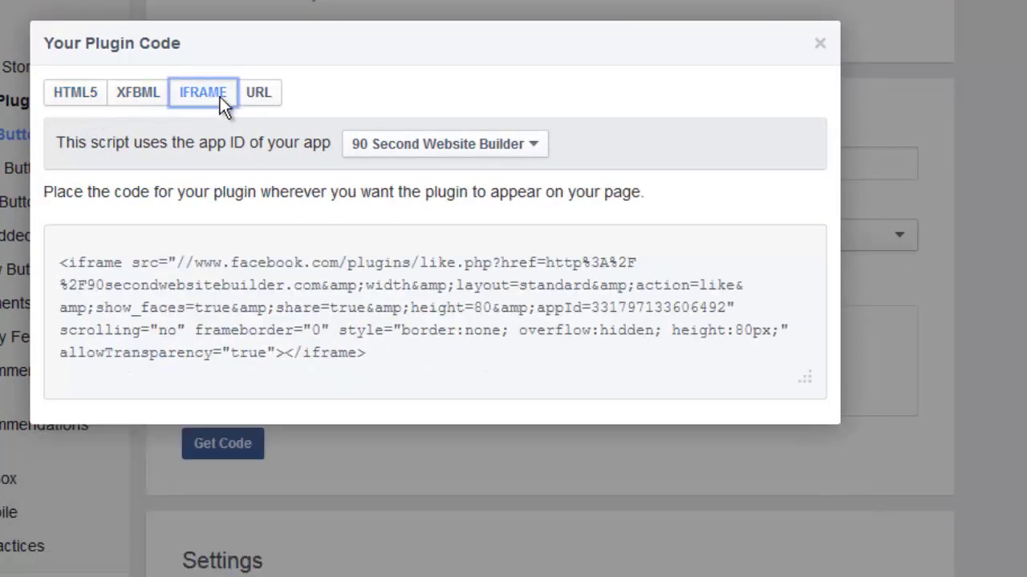
pyautogui.click(260, 95)
pyautogui.click(200, 96)
pyautogui.click(84, 95)
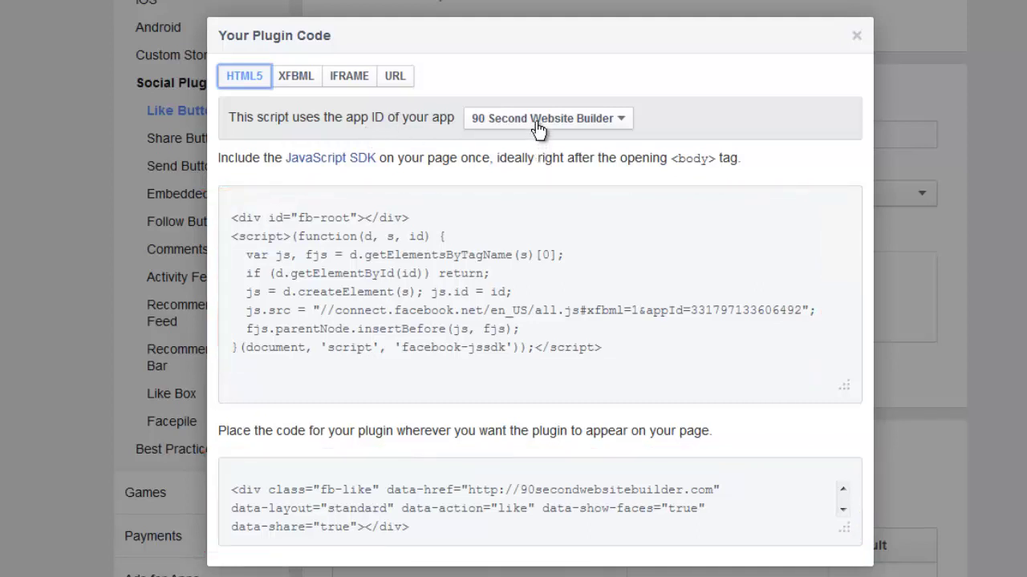
pyautogui.click(619, 127)
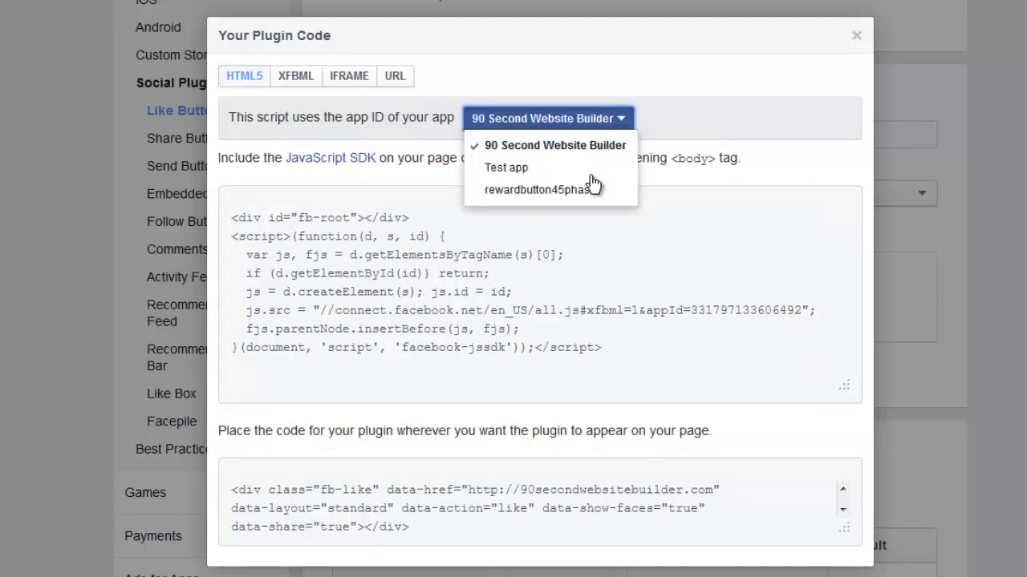
pyautogui.click(542, 147)
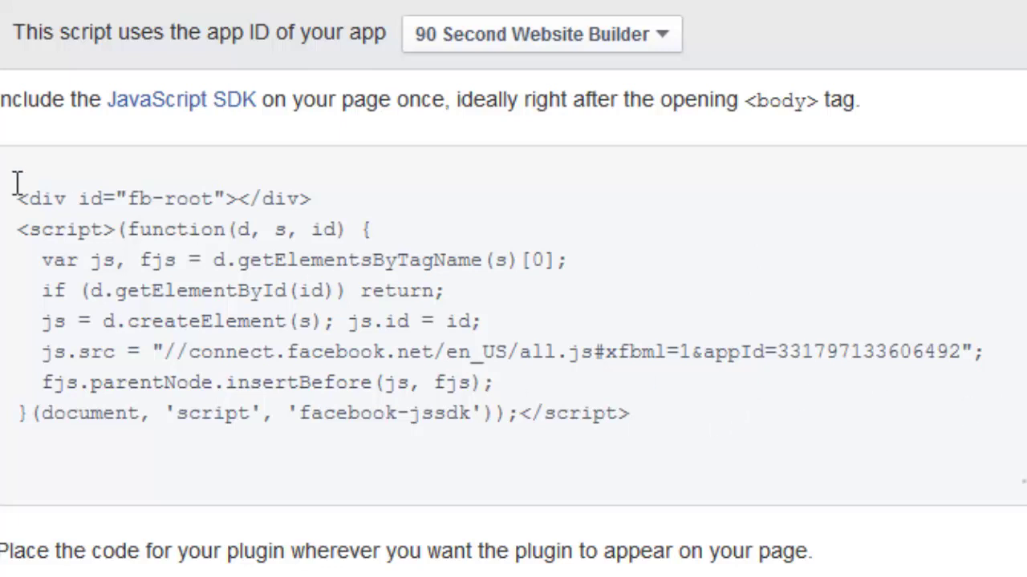
# Step: Copy the entire JavaScript SDK code block, from the fb-root div through the closing script tag
pyautogui.moveTo(16, 192); pyautogui.dragTo(634, 412)
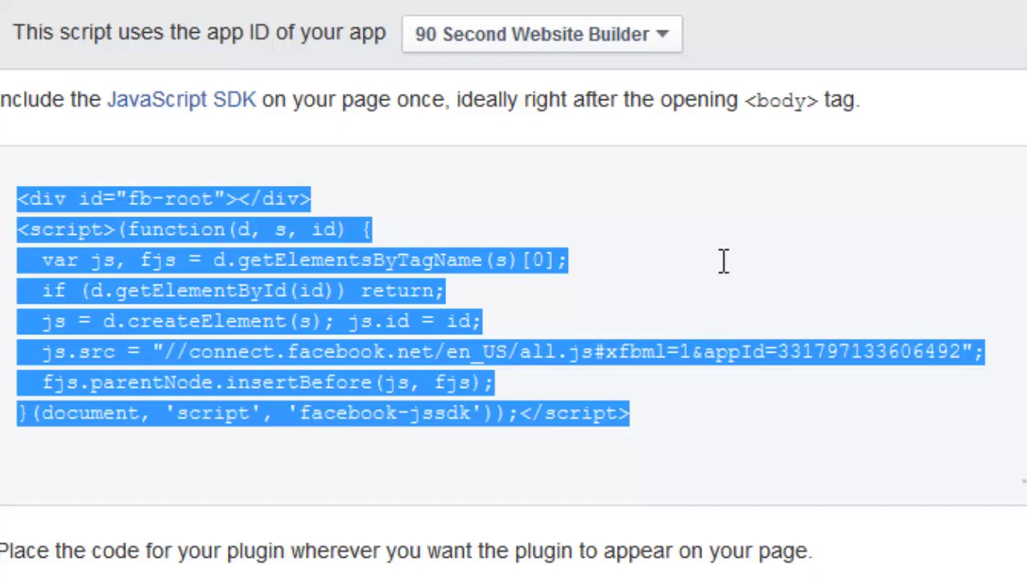
pyautogui.rightClick(179, 268)
pyautogui.click(279, 376)
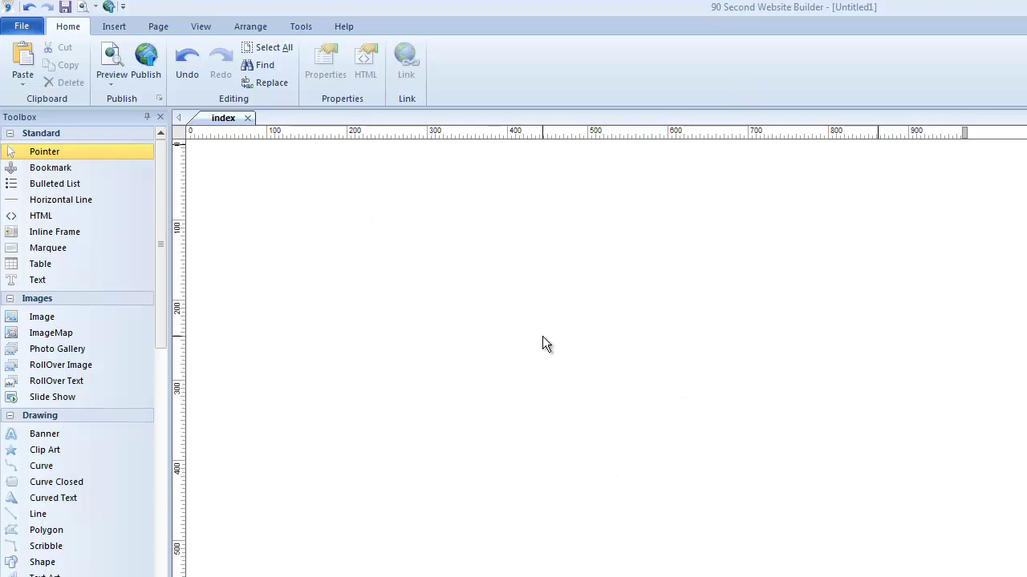
# Step: In 90 Second Website Builder, paste the copied SDK script into the index page's HTML after the <body> tag
pyautogui.rightClick(408, 246)
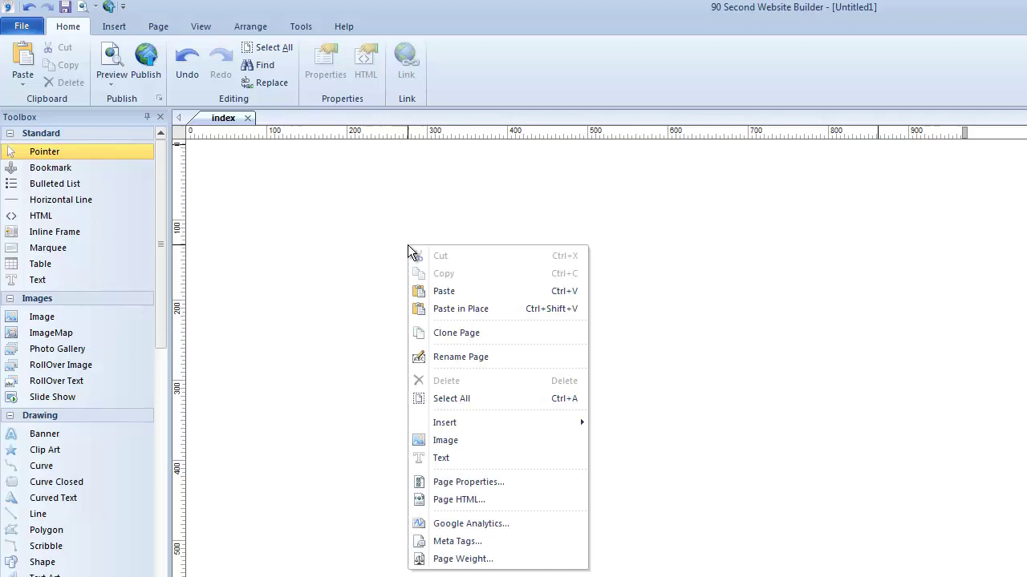
pyautogui.click(477, 500)
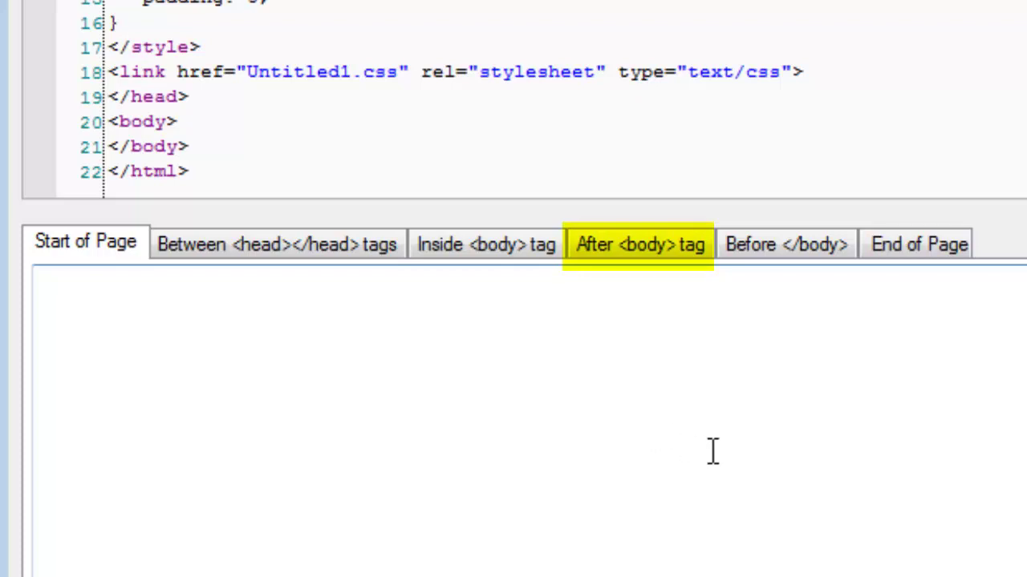
pyautogui.click(640, 246)
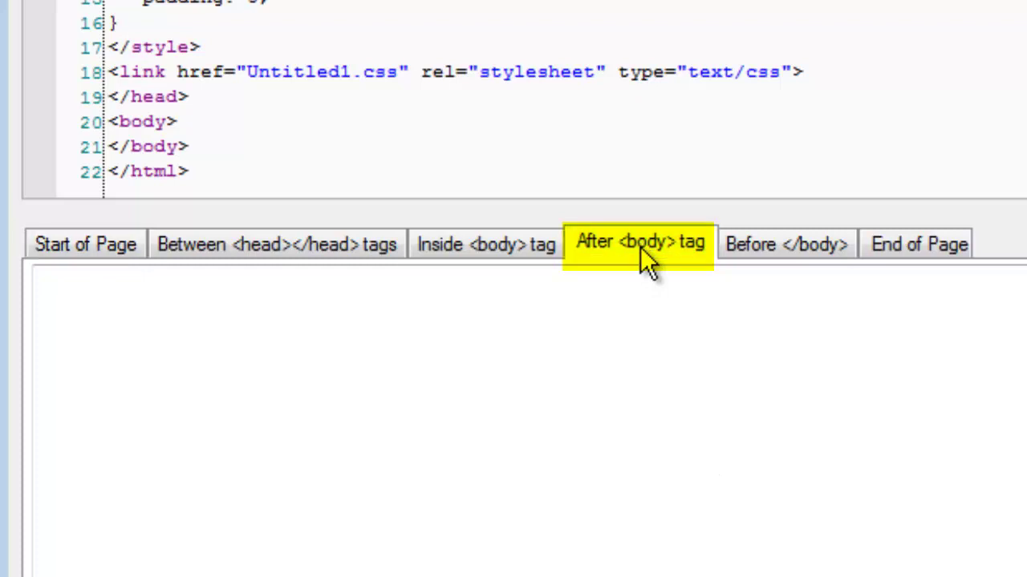
pyautogui.rightClick(103, 309)
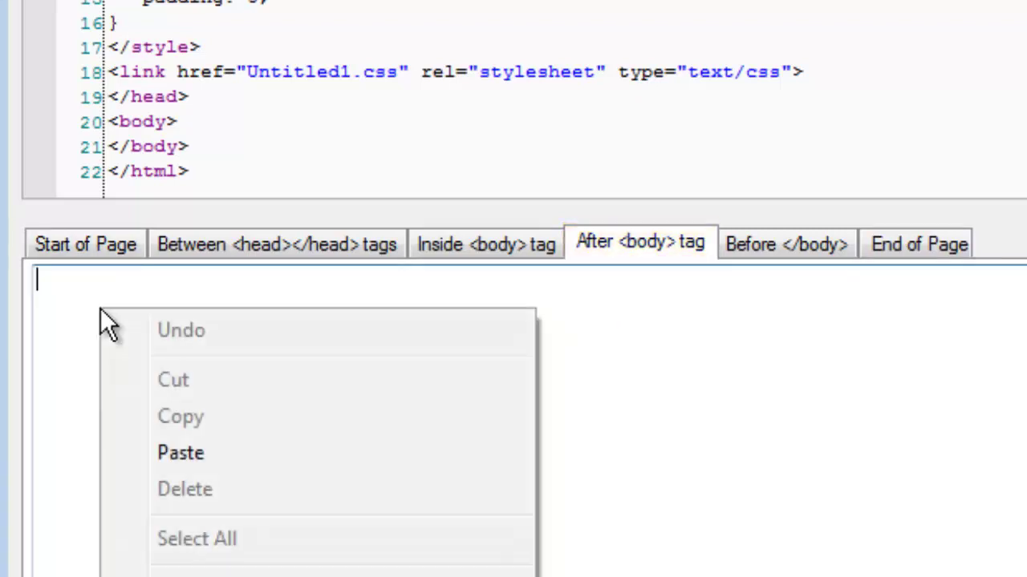
pyautogui.click(186, 452)
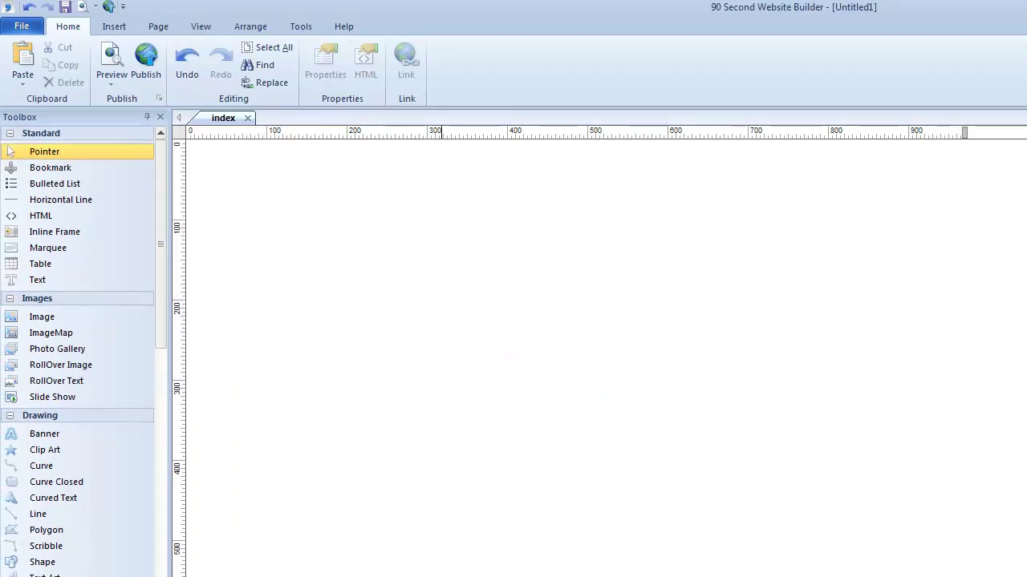
# Step: Switch back to the Facebook plugin code in Firefox and copy the complete fb-like div code
pyautogui.hotkey('alt', 'Tab')
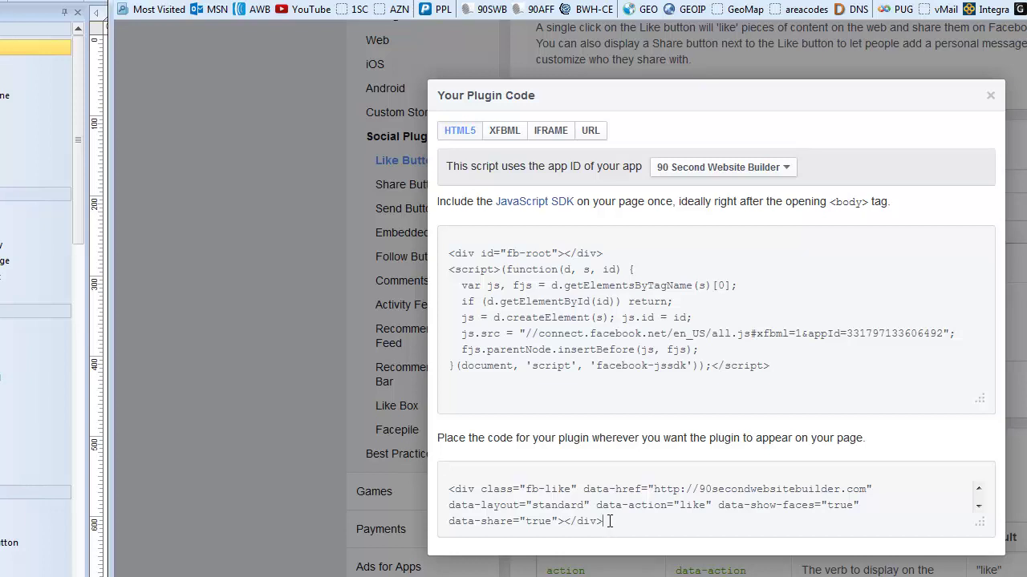
pyautogui.moveTo(602, 521); pyautogui.dragTo(446, 487)
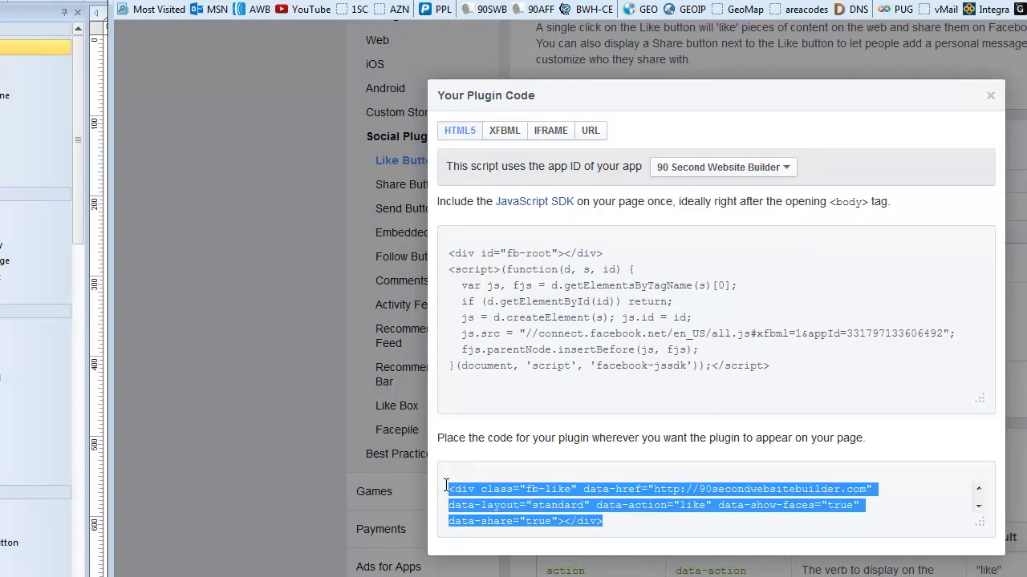
pyautogui.rightClick(535, 507)
pyautogui.click(577, 560)
# Step: Return to 90 Second Website Builder and draw an HTML object about 240 by 210 px on the index page
pyautogui.hotkey('alt', 'Tab')
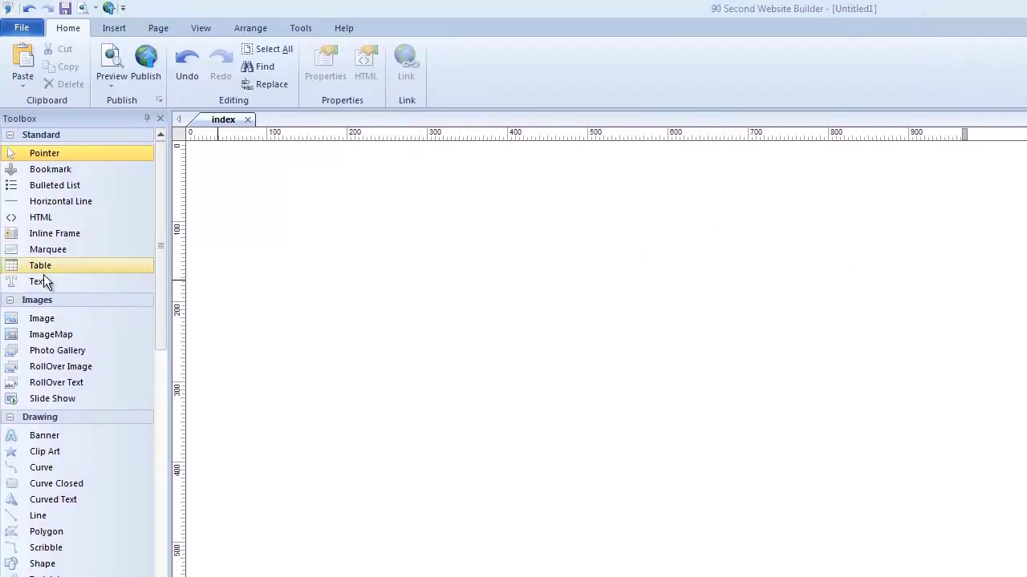
pyautogui.click(39, 219)
pyautogui.click(248, 218)
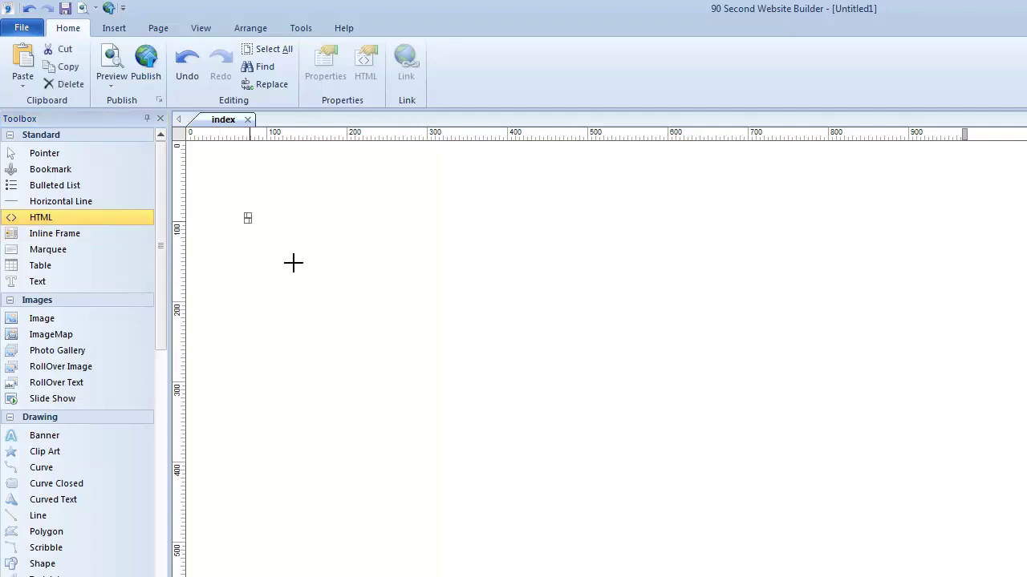
pyautogui.moveTo(293, 263); pyautogui.dragTo(438, 385)
# Step: Paste the fb-like div code into the HTML object's properties and apply it
pyautogui.doubleClick(332, 289)
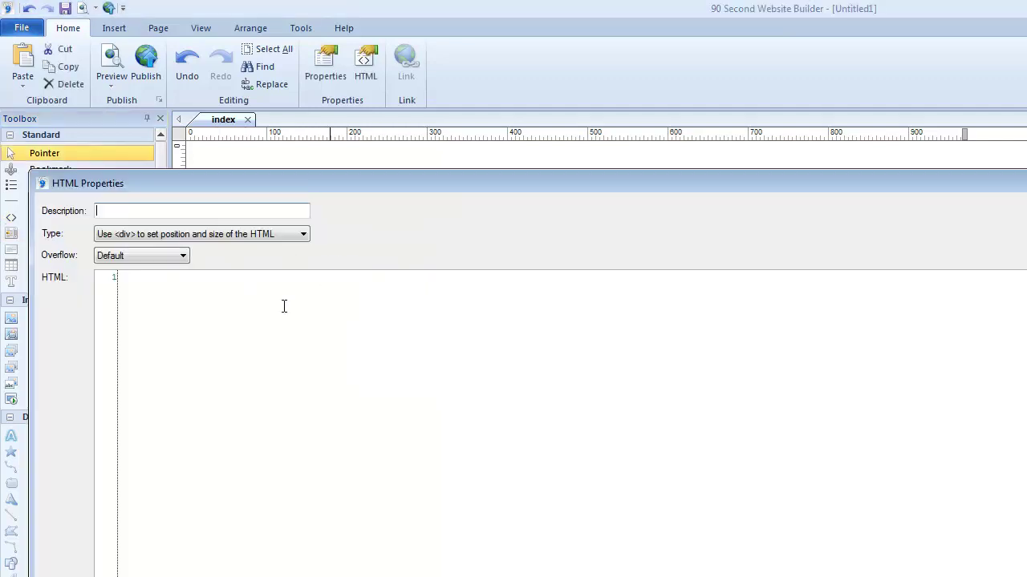
pyautogui.click(283, 306)
pyautogui.rightClick(283, 305)
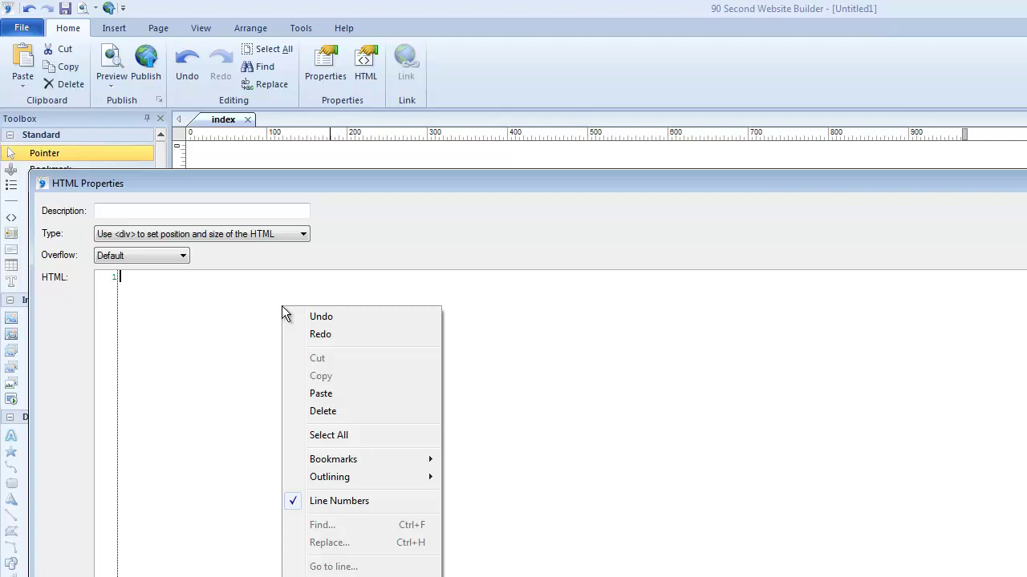
pyautogui.click(324, 394)
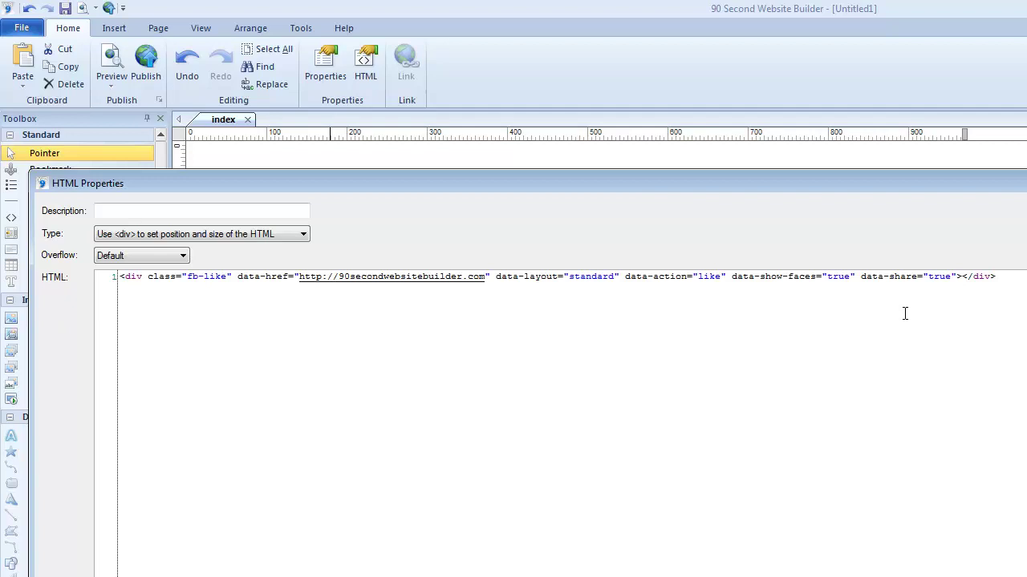
pyautogui.press('Return')
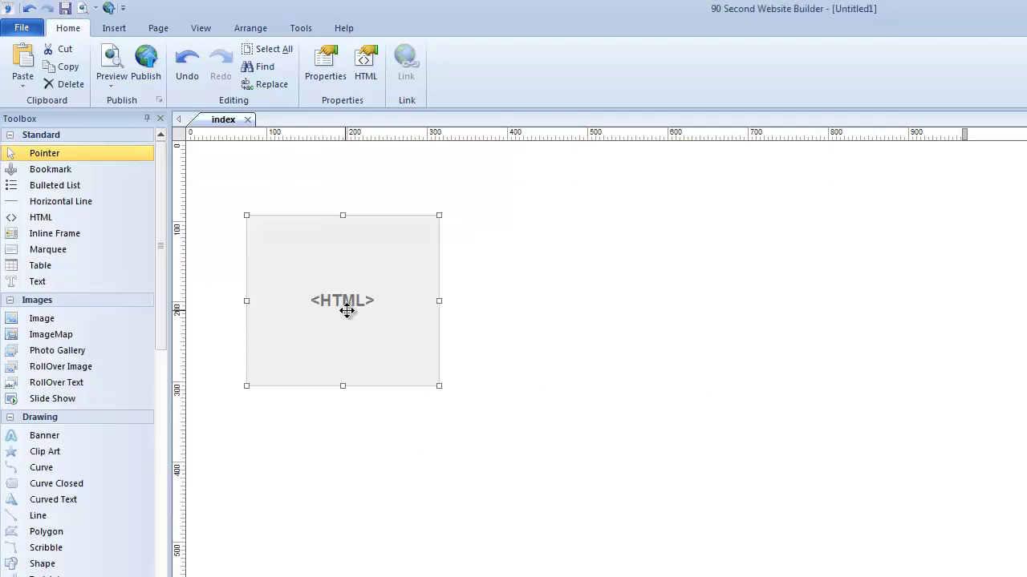
# Step: Resize the HTML object to about 325 by 115 px and place it about 145 px across and 140 px down the page
pyautogui.moveTo(346, 304); pyautogui.dragTo(393, 300)
pyautogui.moveTo(416, 387); pyautogui.dragTo(416, 310)
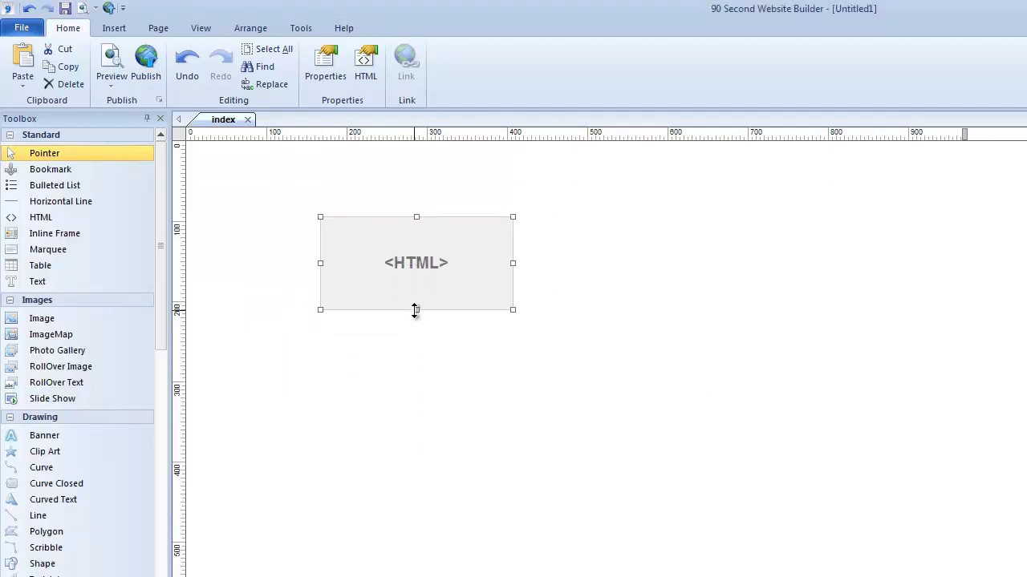
pyautogui.moveTo(513, 263); pyautogui.dragTo(582, 267)
pyautogui.moveTo(485, 277); pyautogui.dragTo(470, 315)
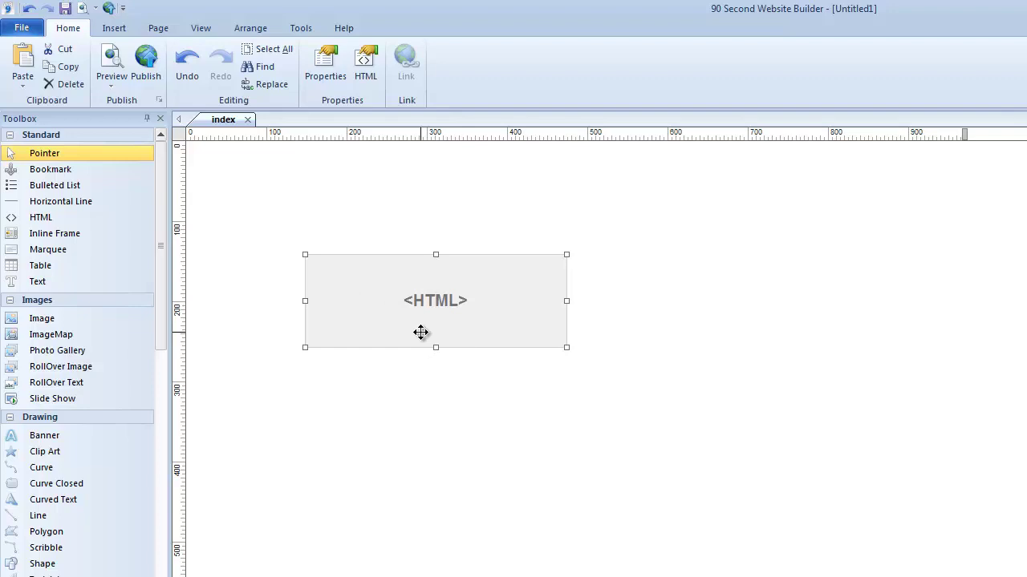
pyautogui.click(472, 432)
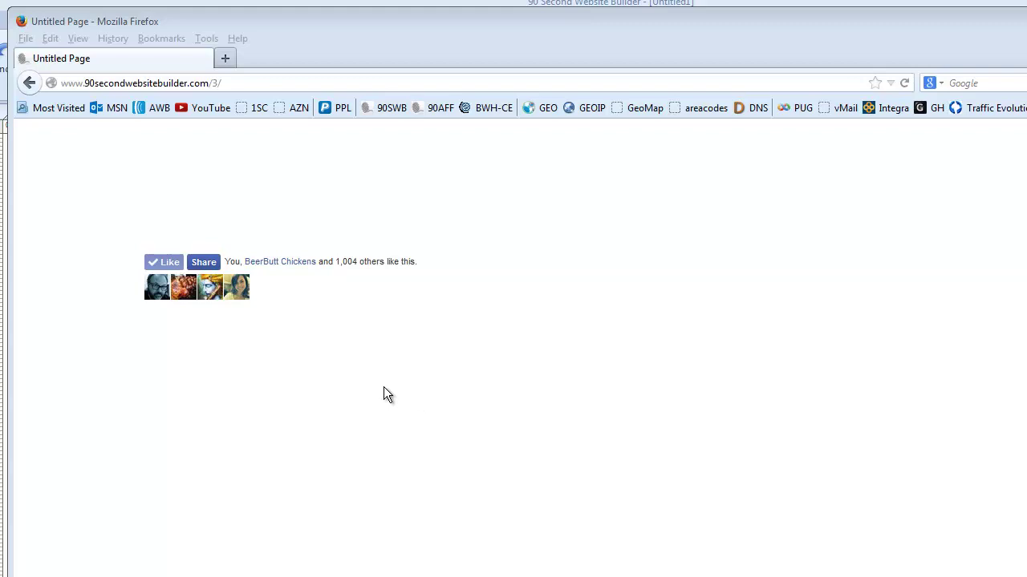
pyautogui.click(507, 342)
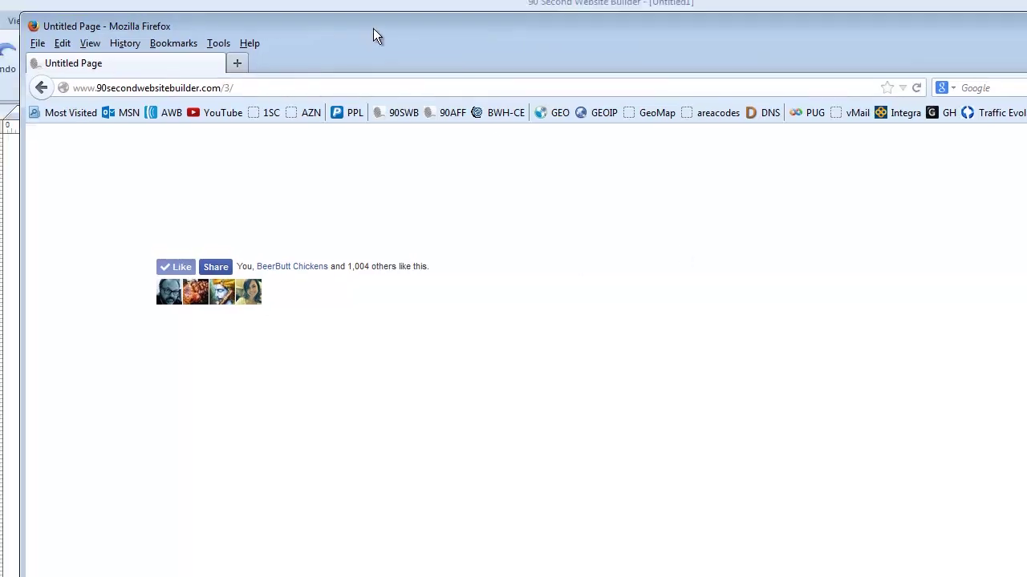
pyautogui.moveTo(361, 24); pyautogui.dragTo(358, 21)
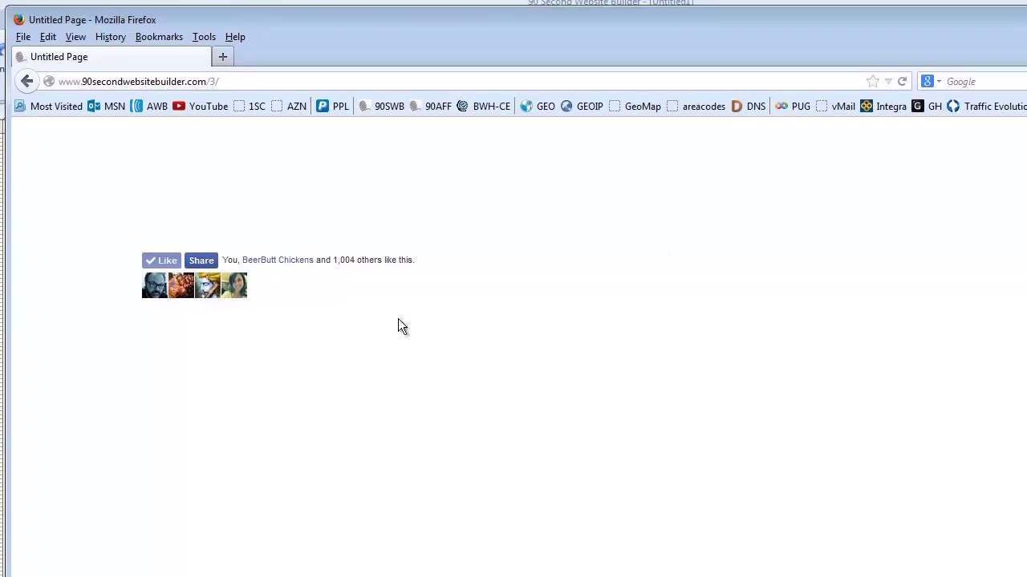